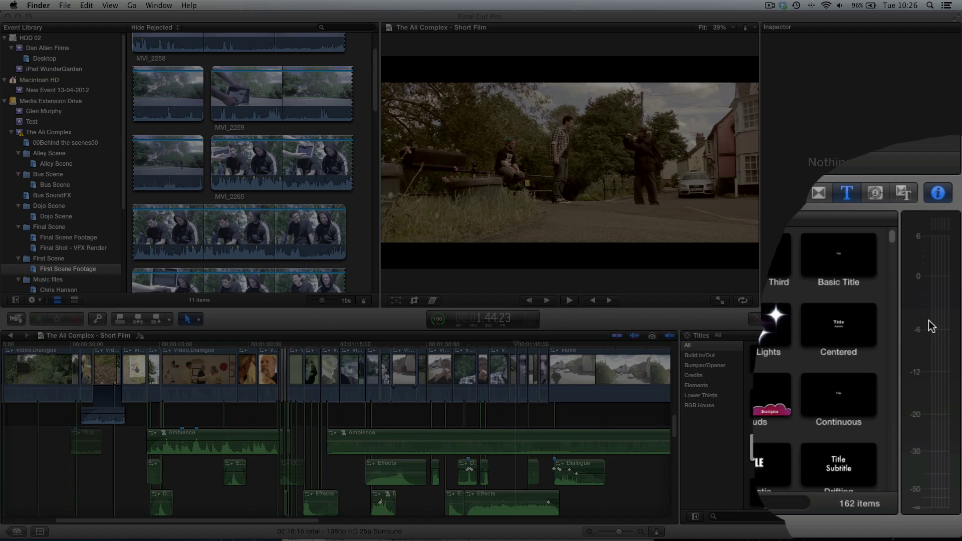
Widen the audio meters beside the titles browser
left_click(897, 418)
left_click_drag(898, 420, 794, 416)
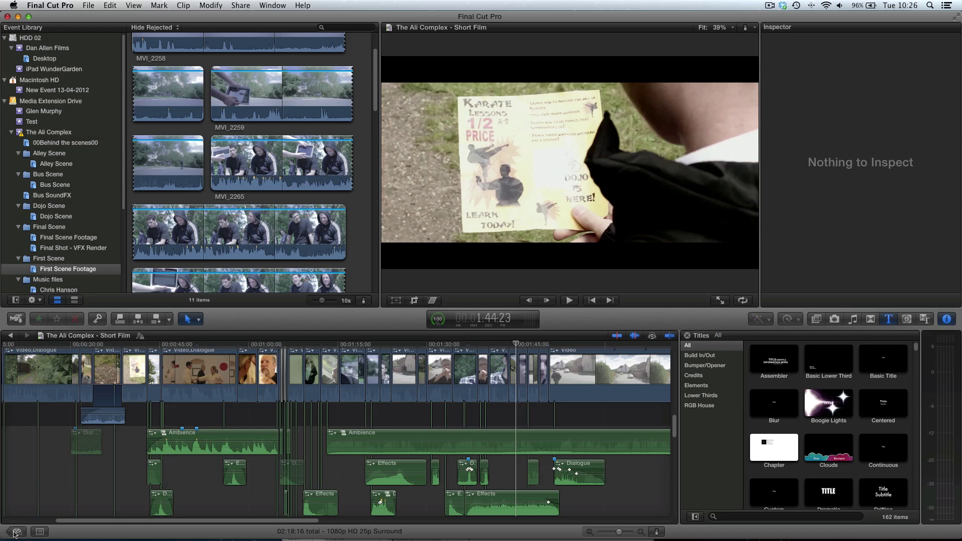
Open the project properties settings of The Ali Complex - Short Film from the Project Library
left_click(17, 532)
right_click(75, 503)
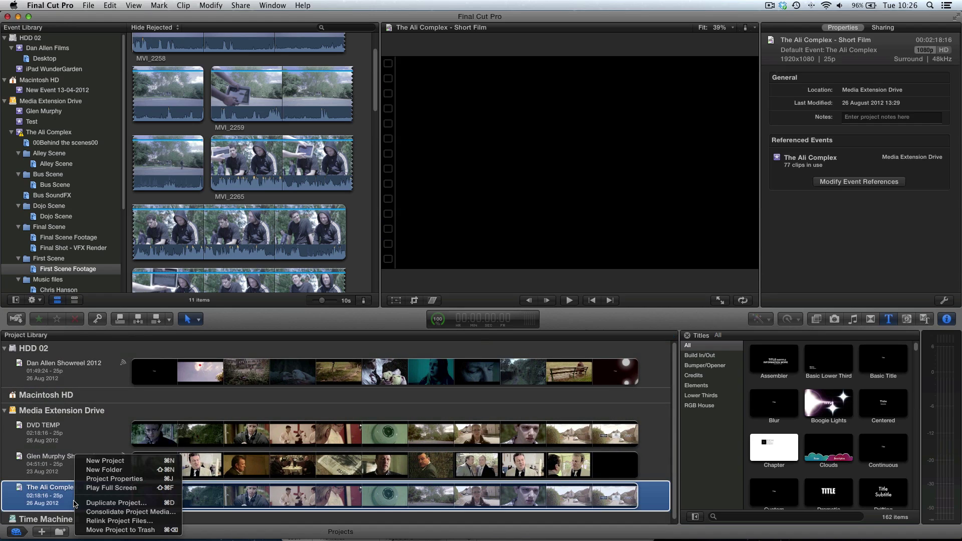
left_click(42, 497)
right_click(72, 498)
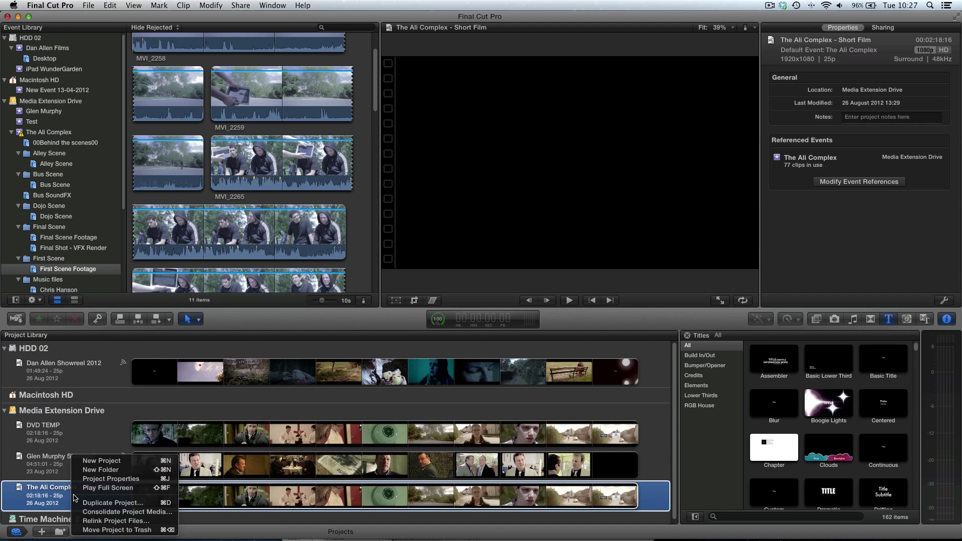
left_click(114, 479)
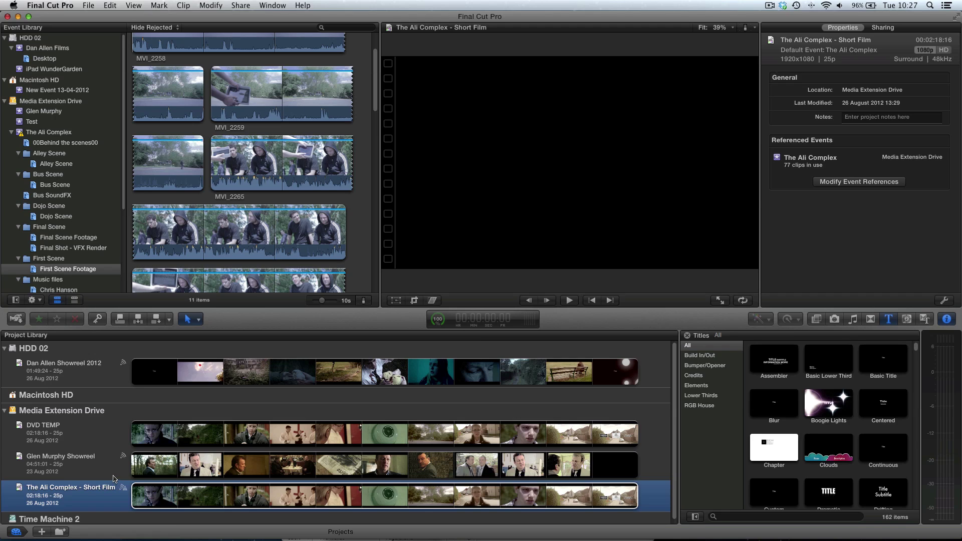
left_click(685, 348)
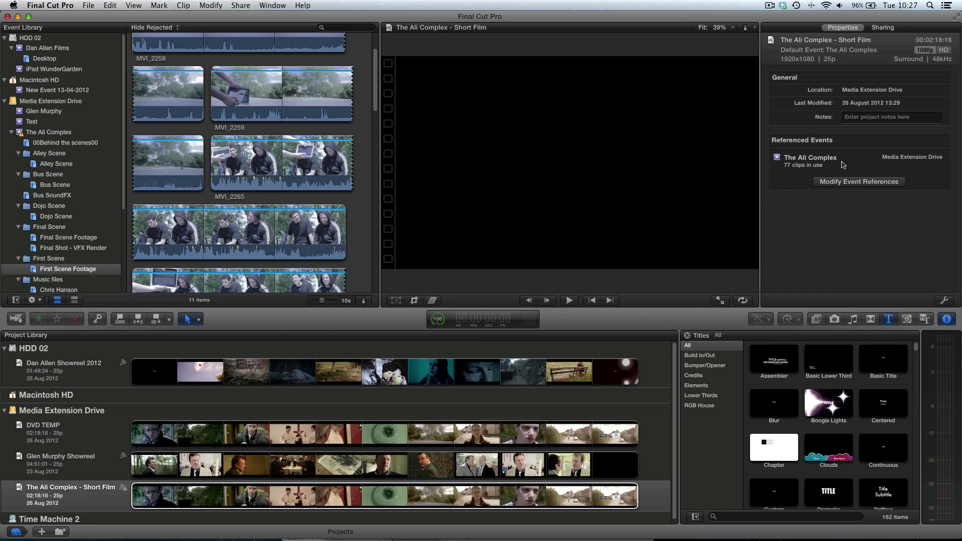
left_click(947, 301)
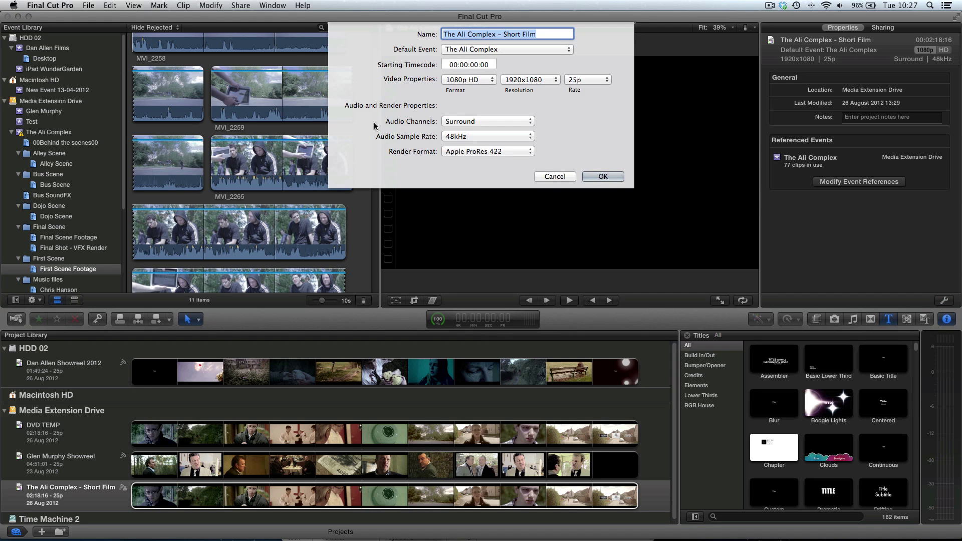
Review the Audio Channels, Audio Sample Rate and Render Format choices, keep Surround, 48kHz and Apple ProRes 422, and accept the settings
left_click(476, 121)
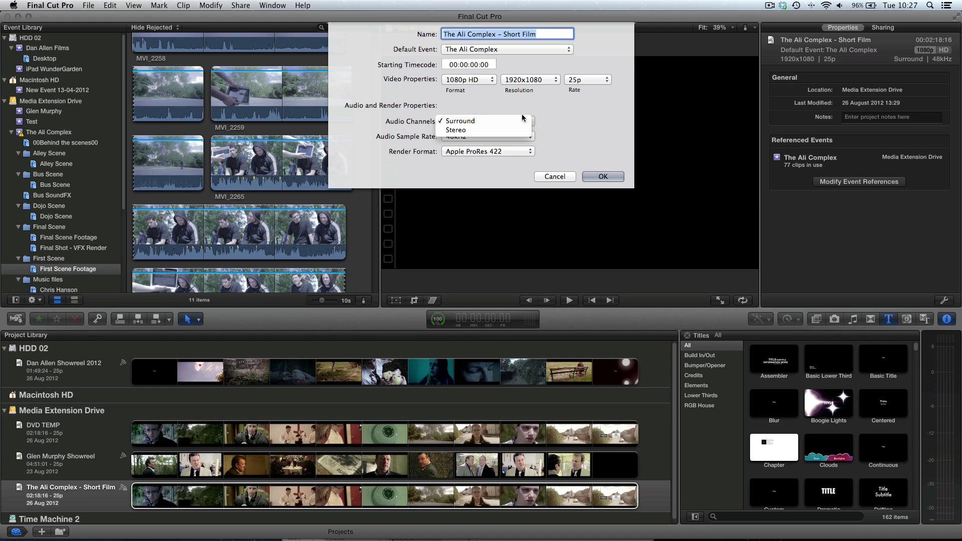
left_click(584, 119)
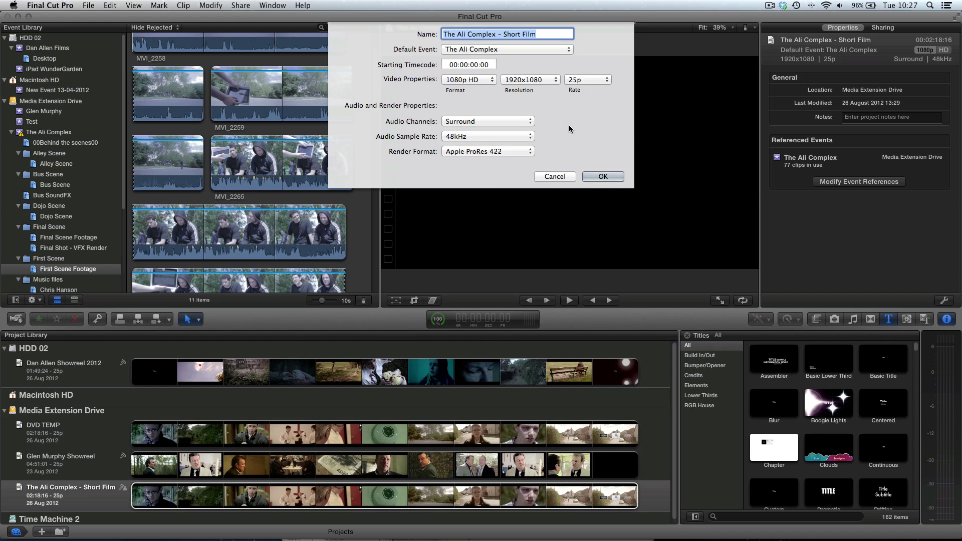
left_click(485, 137)
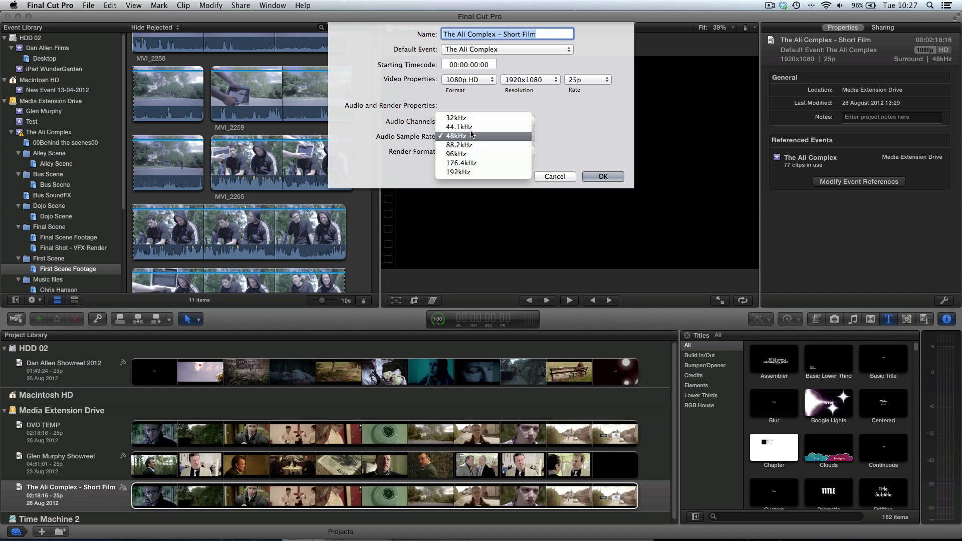
left_click(472, 136)
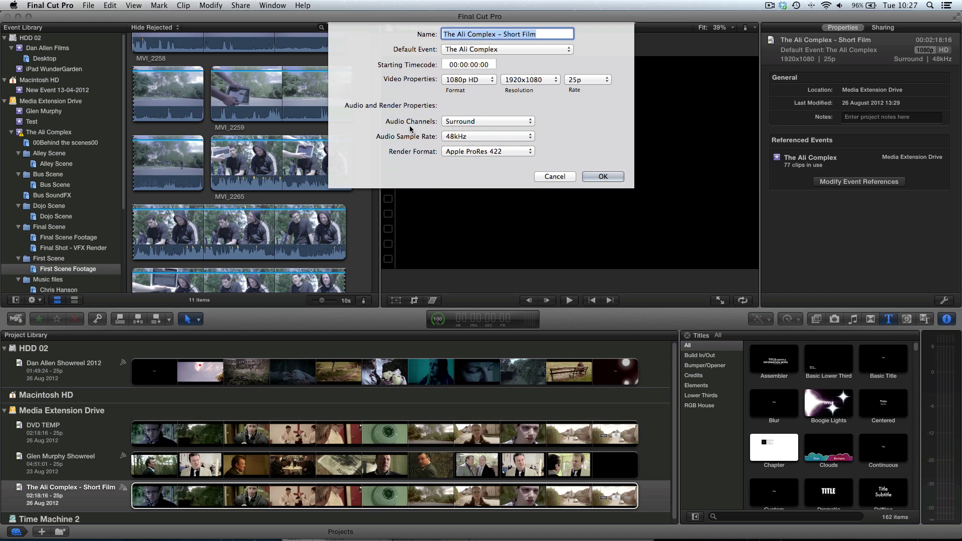
left_click(469, 151)
left_click(376, 140)
left_click(481, 136)
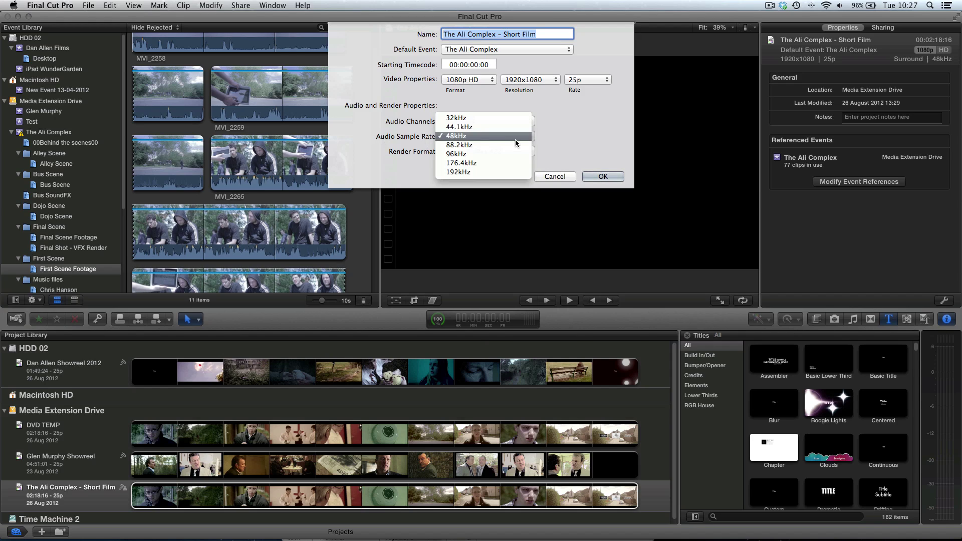
left_click(561, 159)
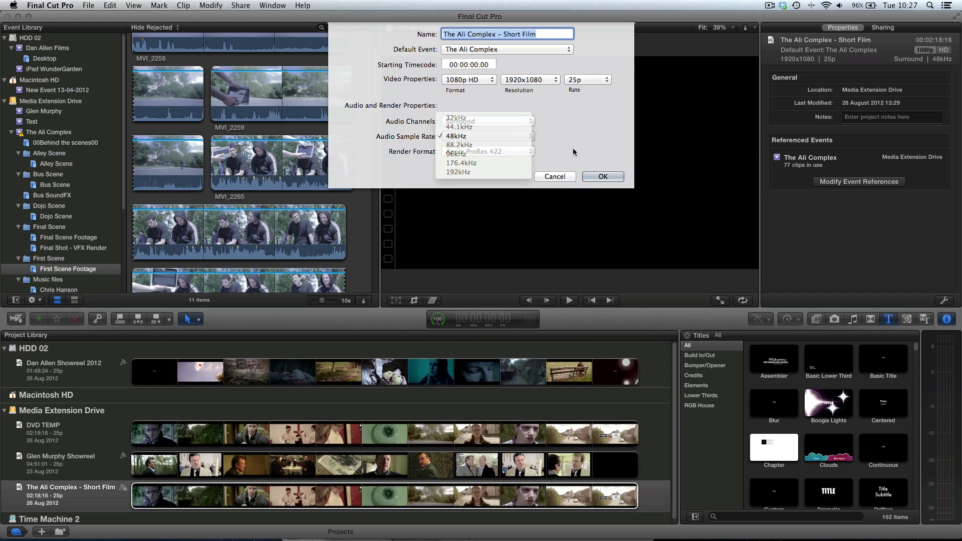
left_click(468, 151)
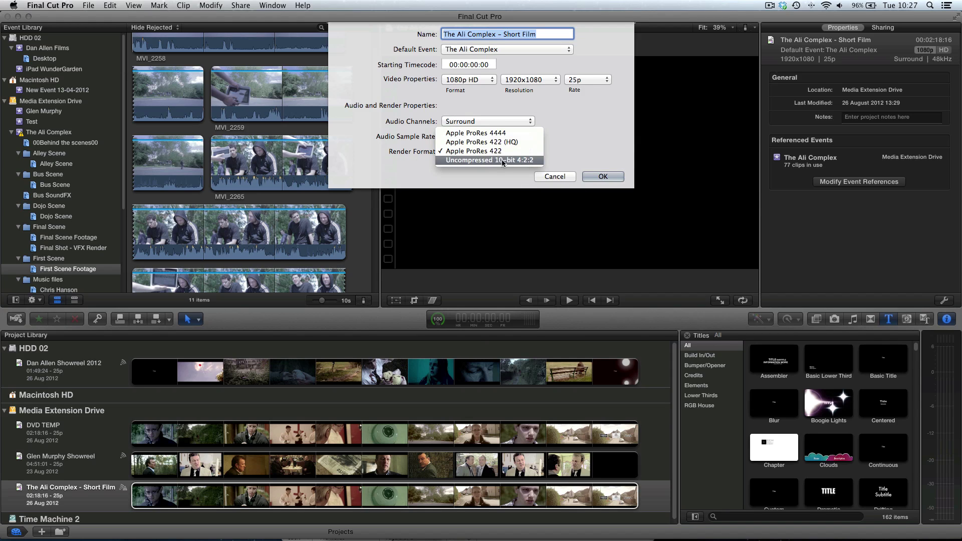
left_click(605, 155)
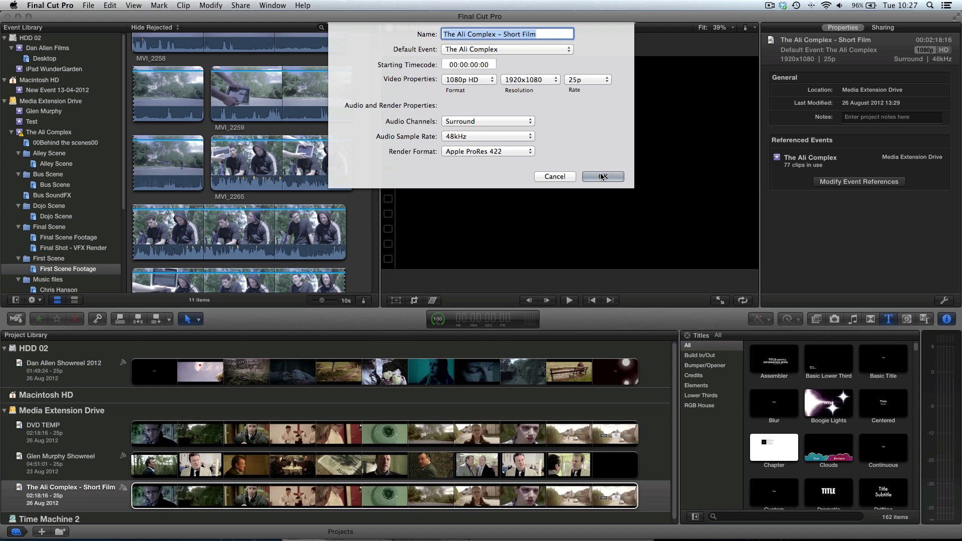
left_click(602, 176)
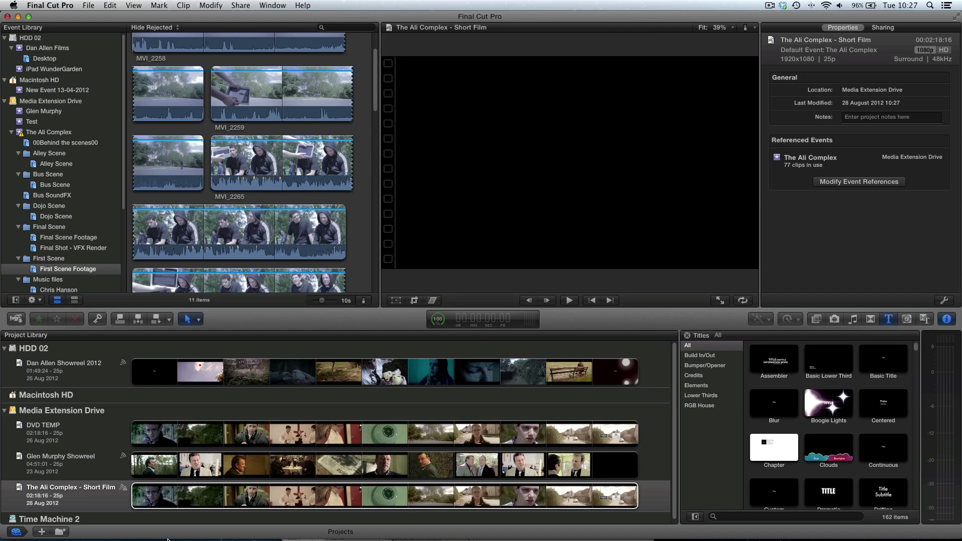
Open The Ali Complex - Short Film in the timeline and widen the audio meters to show every surround channel during playback
double_click(60, 502)
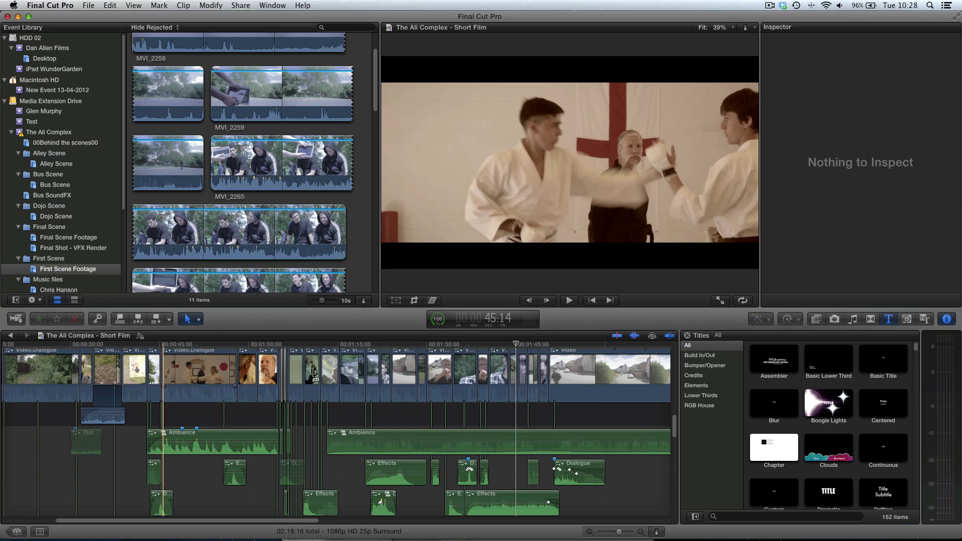
key("space")
left_click_drag(922, 393, 791, 390)
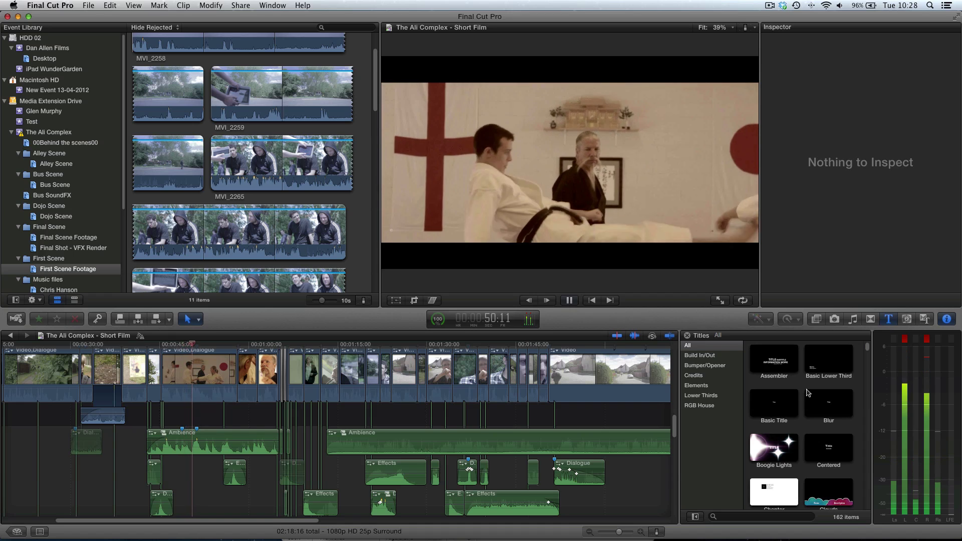
key("space")
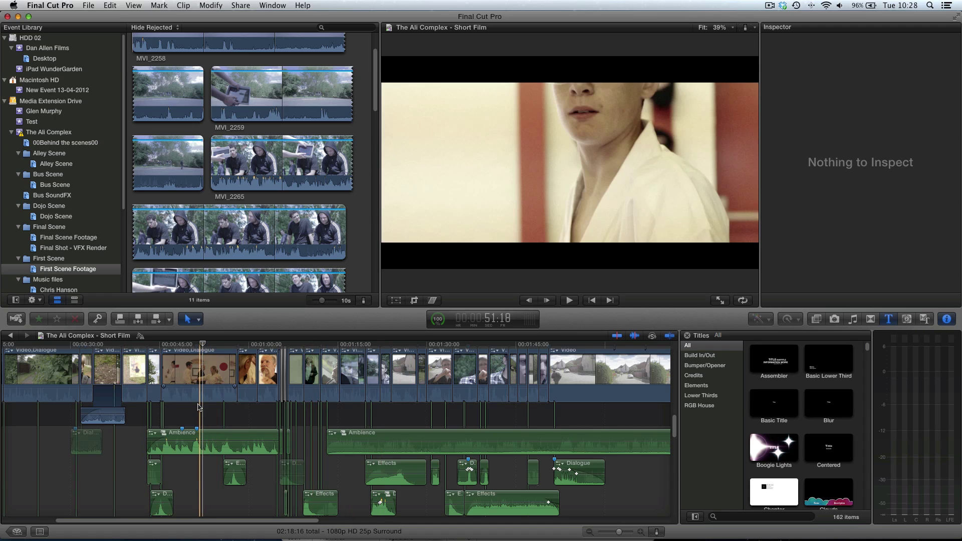
Play the dojo scene again from about 45:14 and watch the surround channel levels on the audio meters
left_click(204, 345)
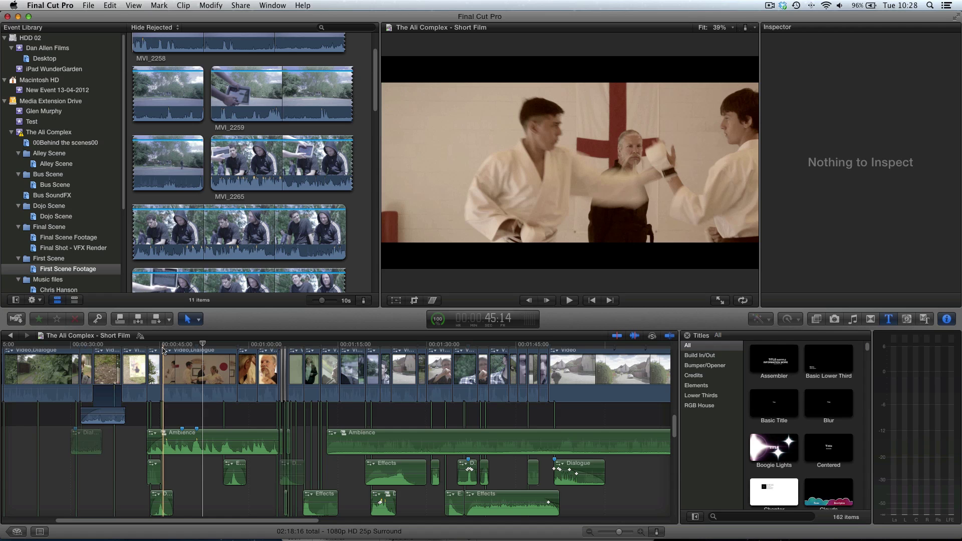
key("space")
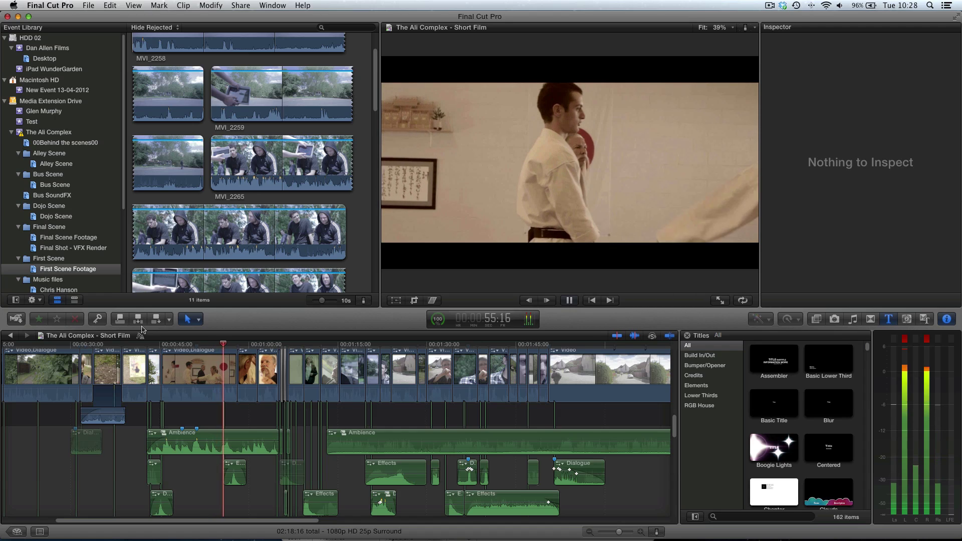
key("space")
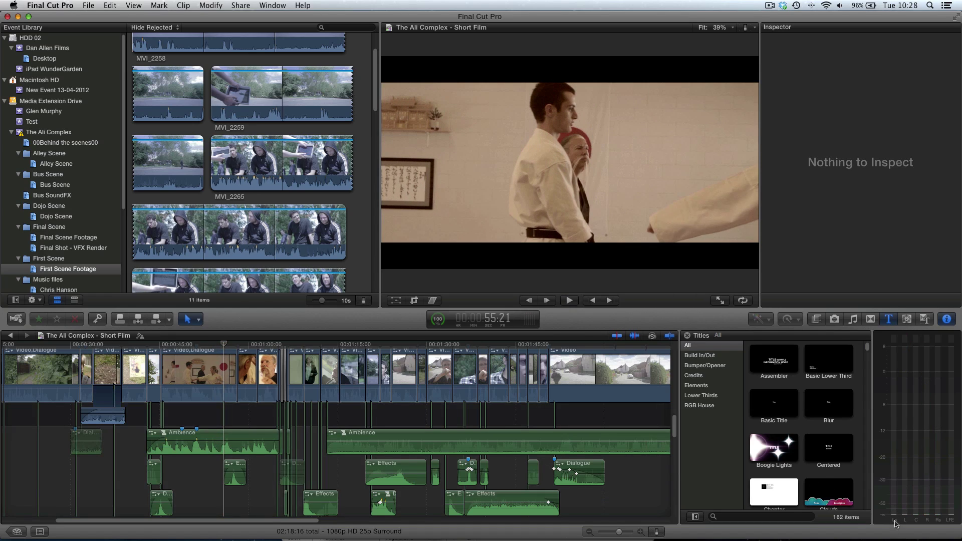
Select the dojo scene's Ambience compound clip, show its audio settings, and open it in its own timeline
key("s")
left_click(216, 445)
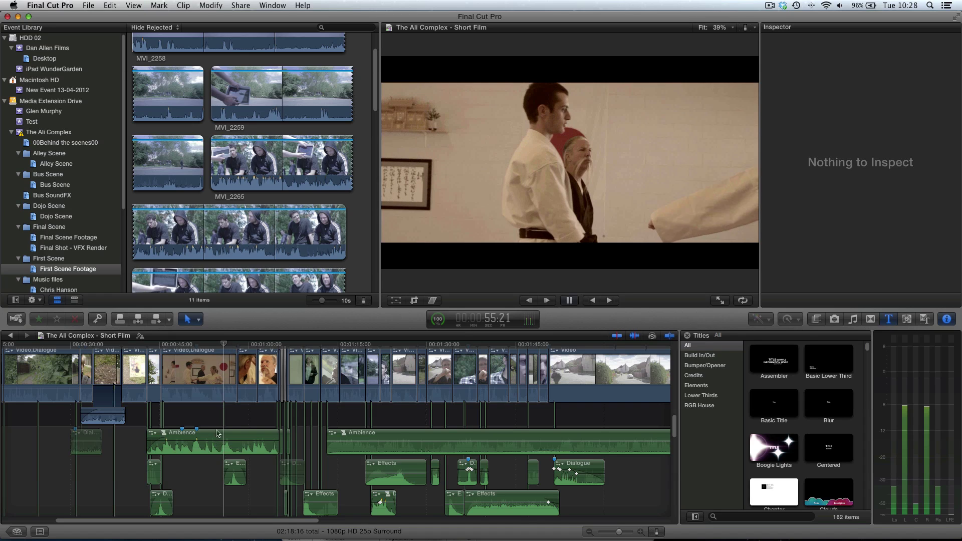
key("space")
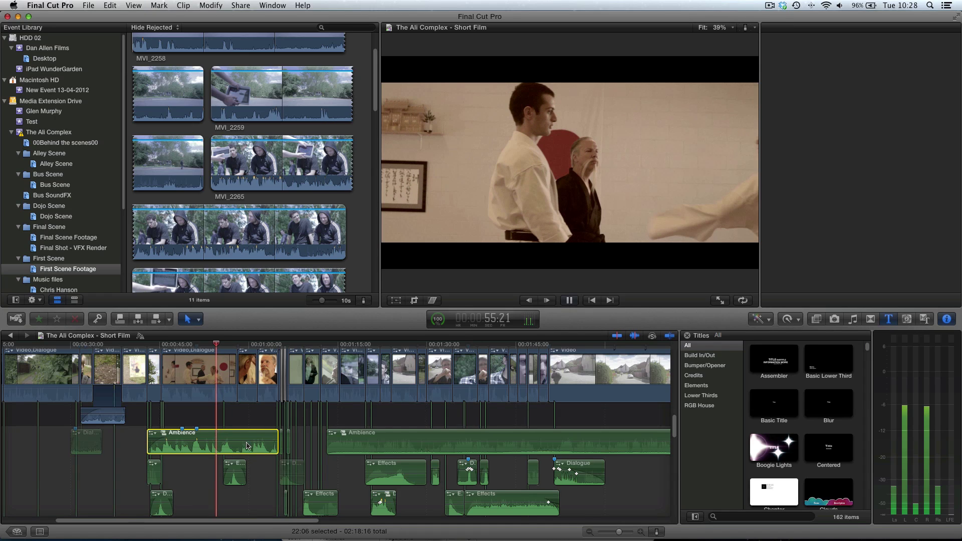
key("super+4")
key("space")
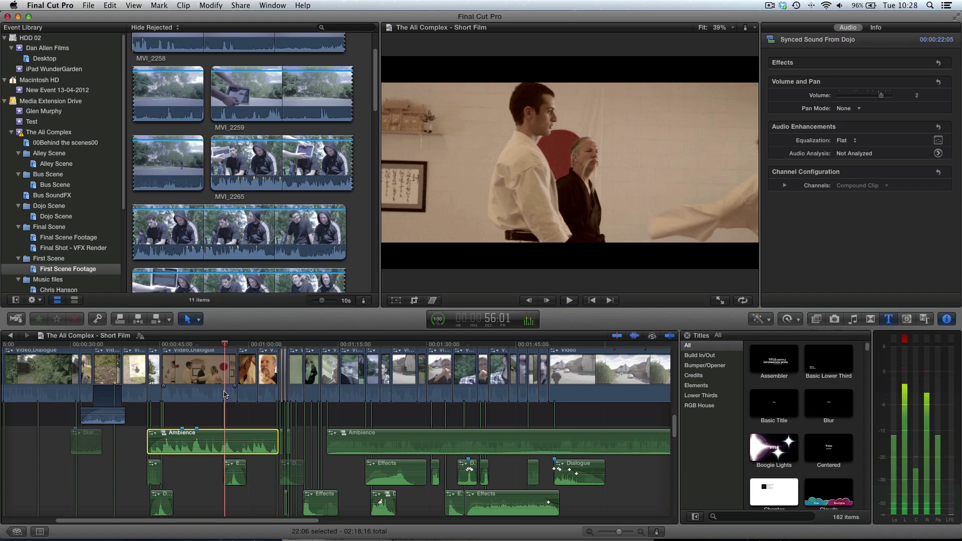
double_click(217, 440)
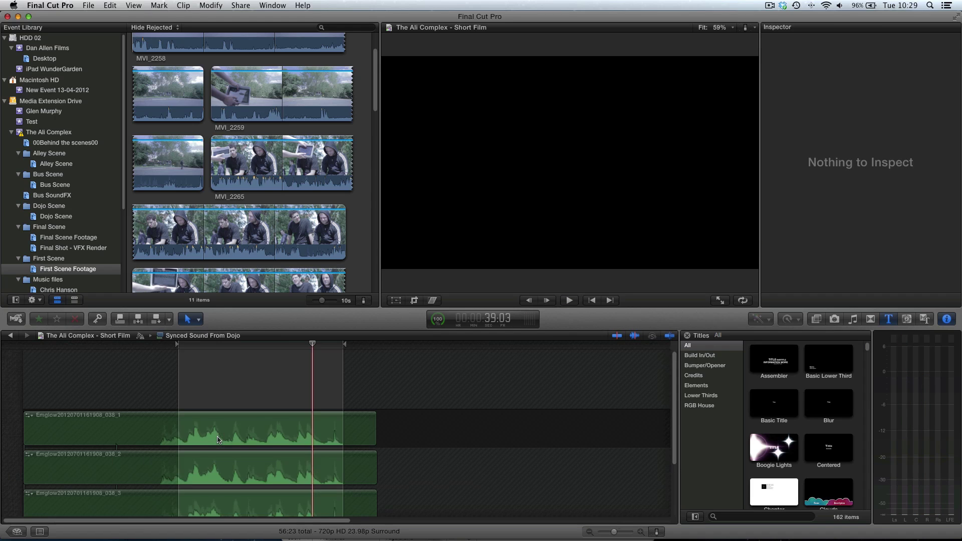
scroll(240, 420, "down", 3)
scroll(240, 420, "up", 3)
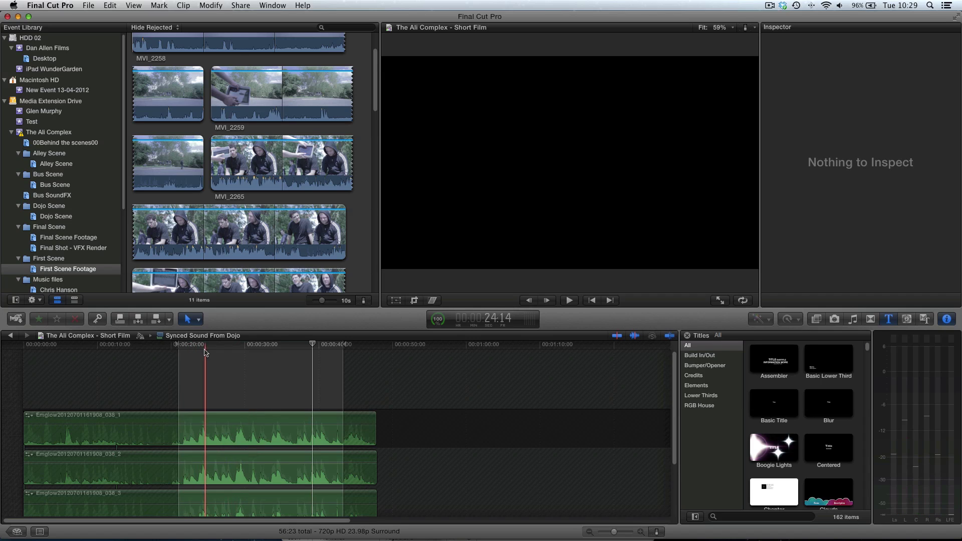
Play the Synced Sound From Dojo compound clip from about 21:19 while viewing its separate audio tracks and meter levels
left_click(184, 346)
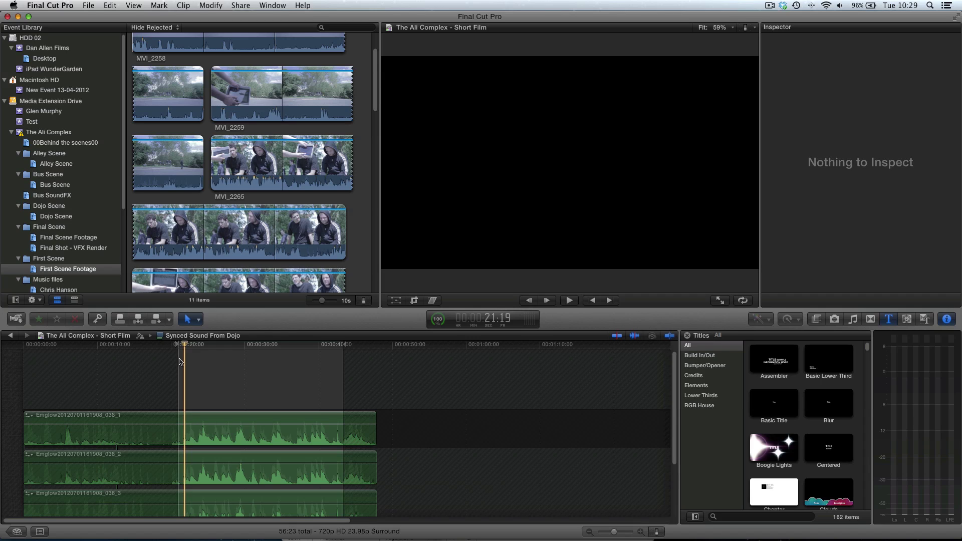
key("space")
scroll(228, 365, "down", 3)
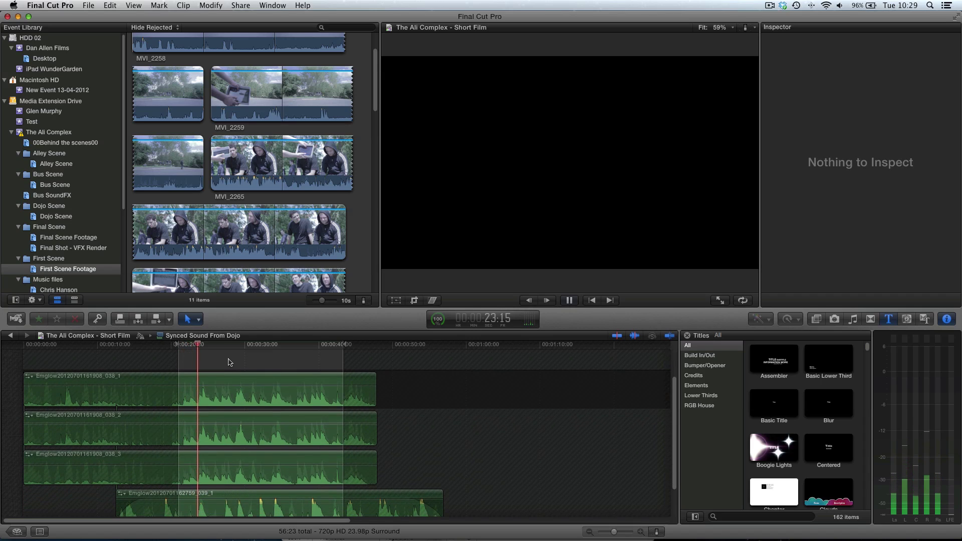
scroll(233, 377, "down", 1)
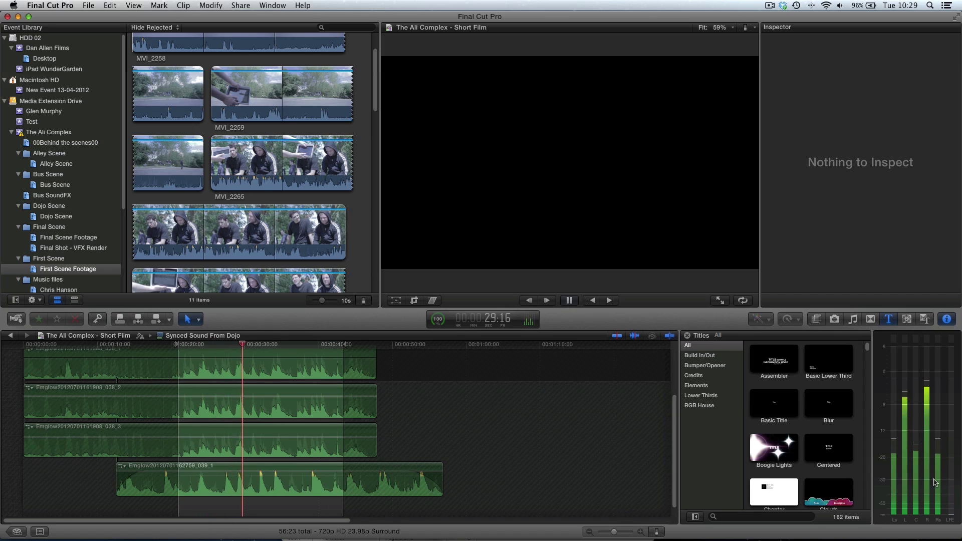
key("space")
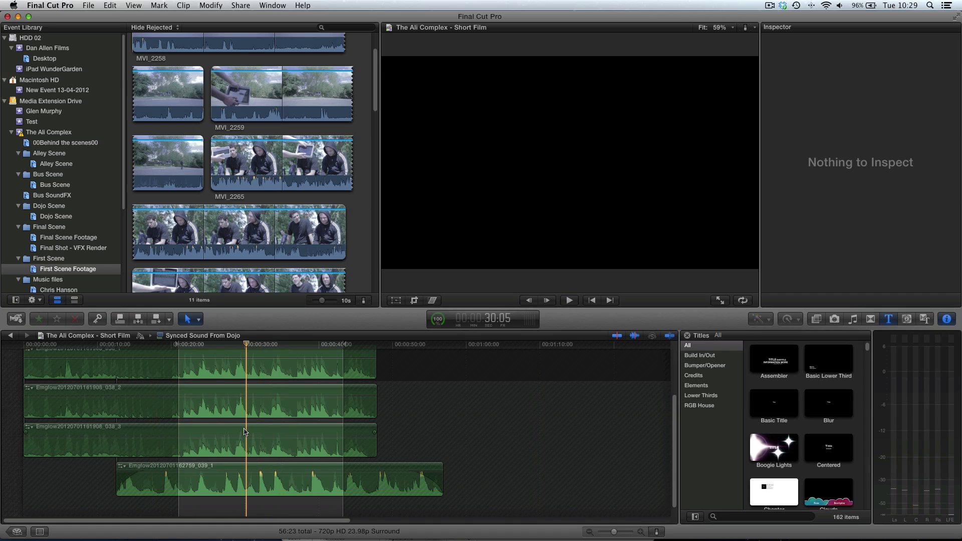
scroll(245, 430, "up", 3)
scroll(245, 430, "up", 3)
mouse_move(234, 445)
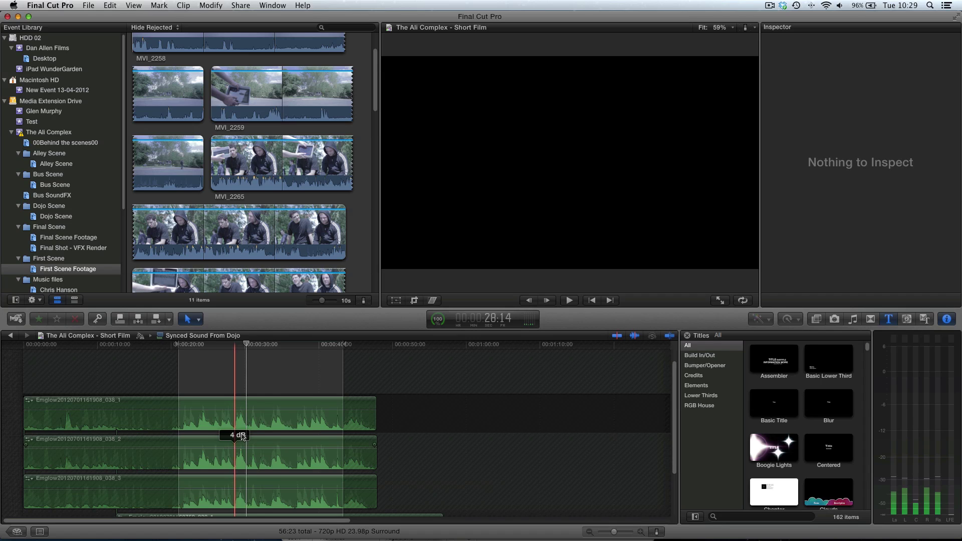
left_click(246, 414)
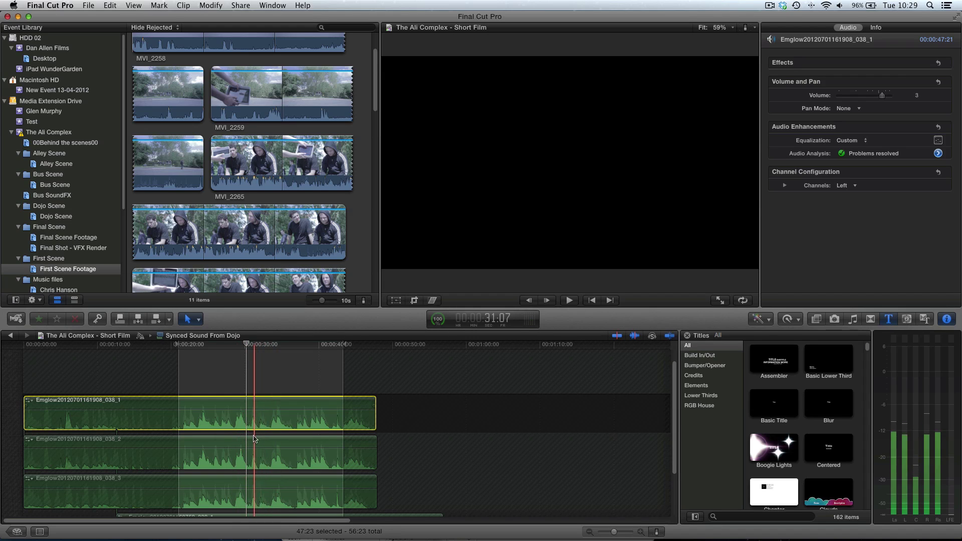
left_click(574, 384)
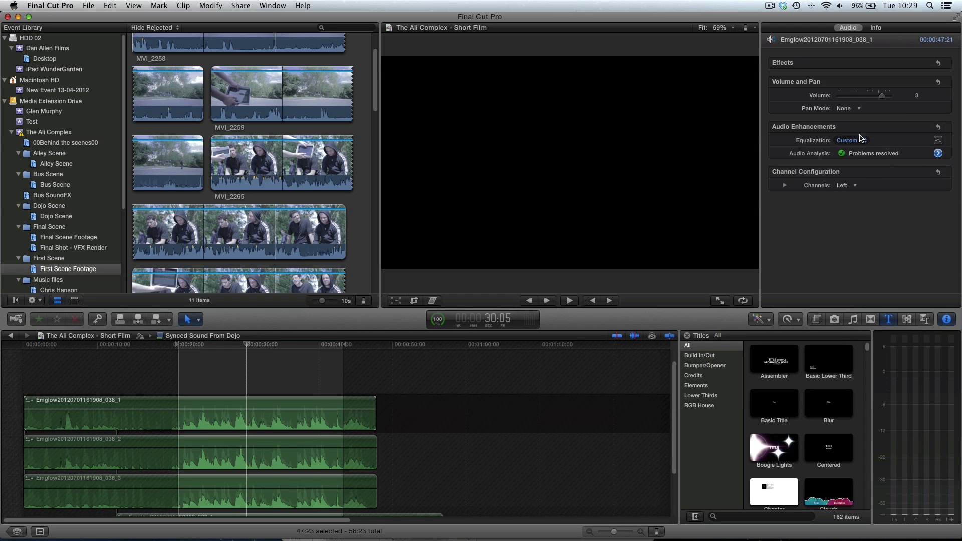
left_click(785, 186)
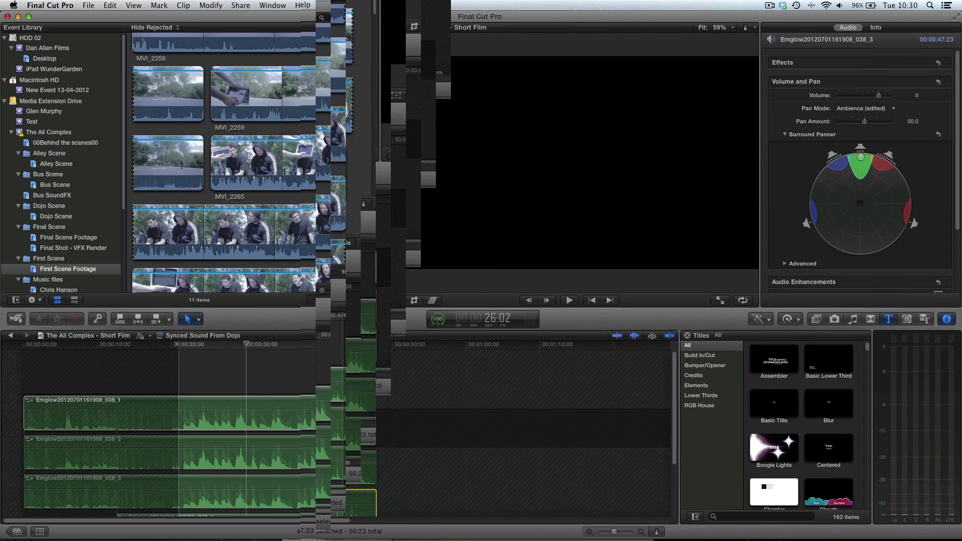
left_click(230, 419)
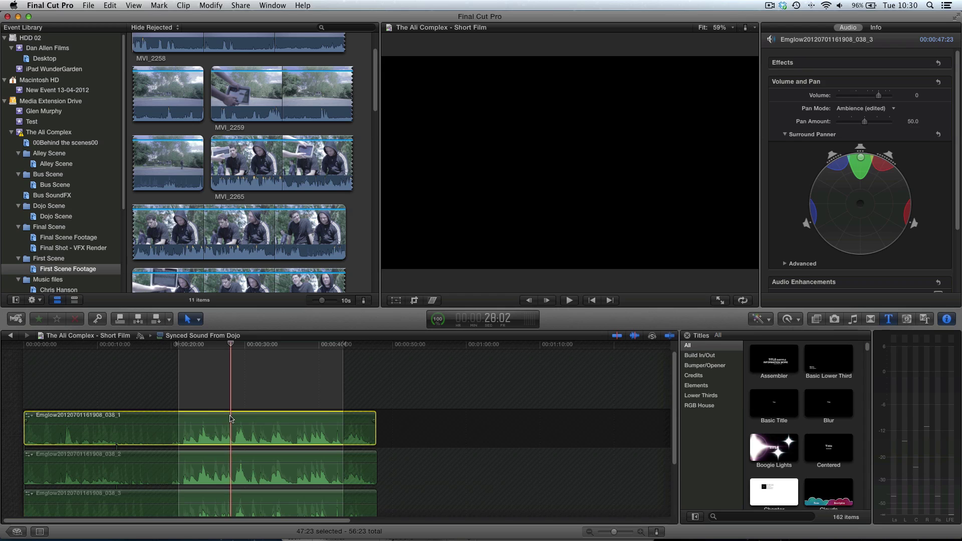
left_click(238, 455)
scroll(239, 455, "down", 3)
left_click(237, 459)
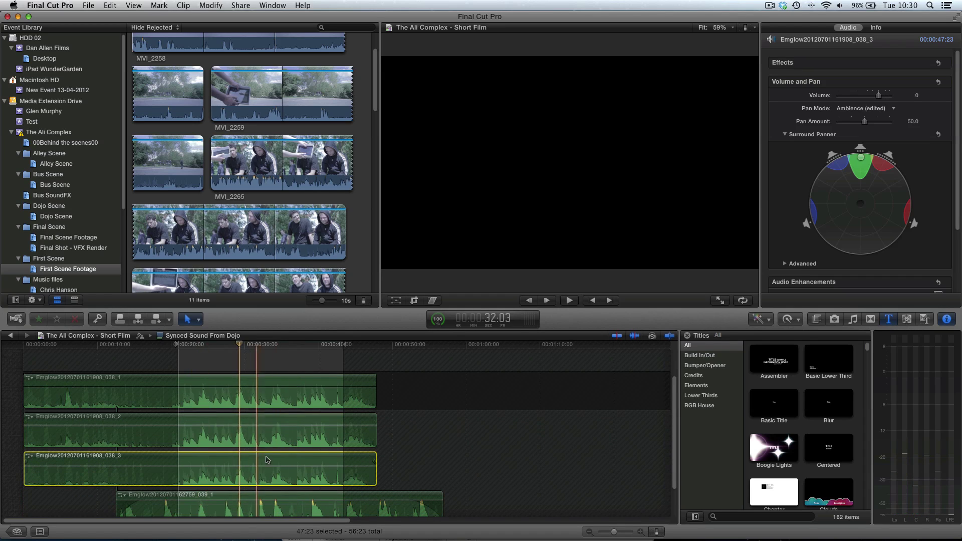
left_click(241, 395)
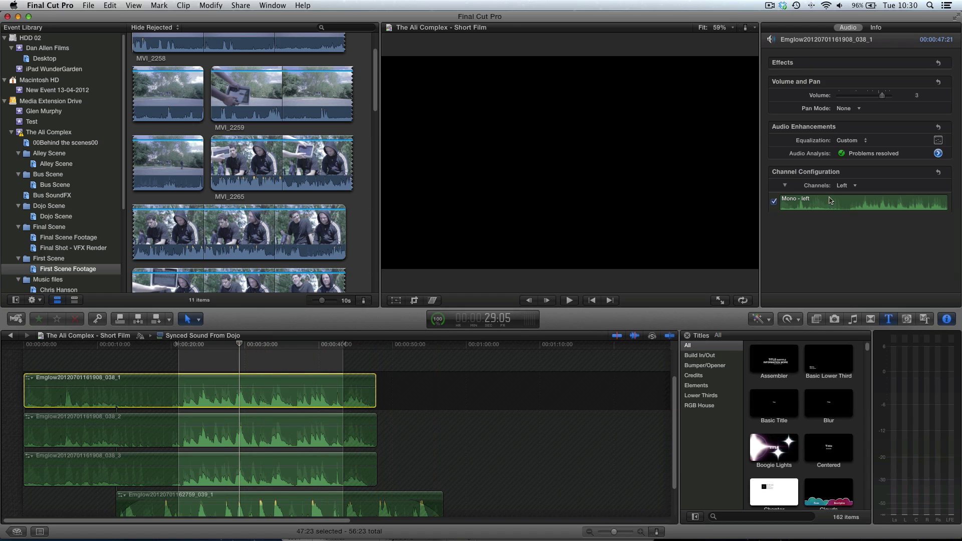
left_click(846, 187)
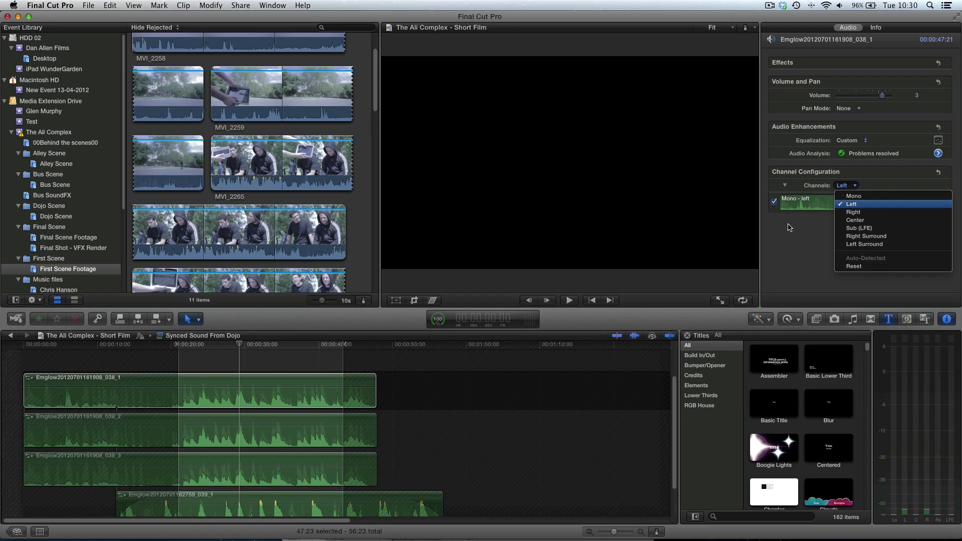
left_click(228, 418)
left_click(228, 419)
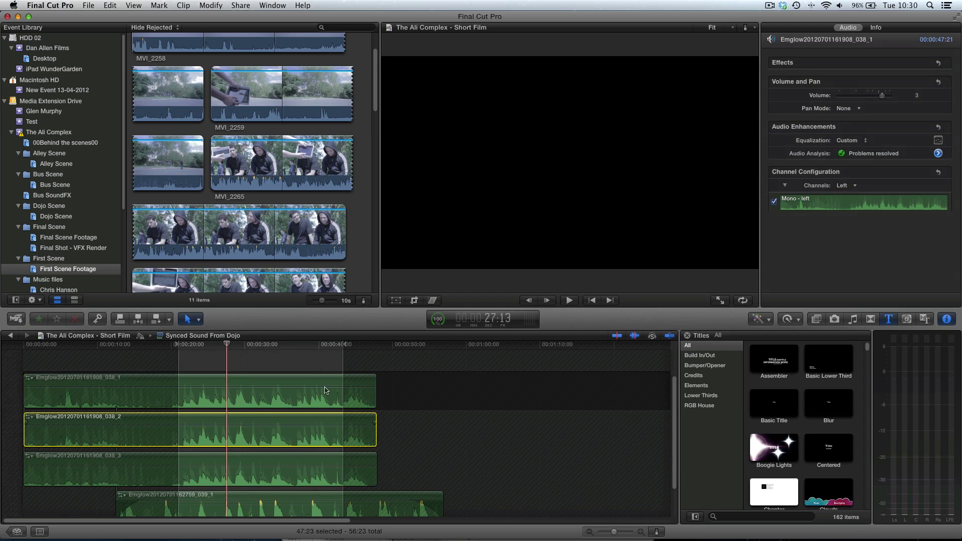
left_click(845, 187)
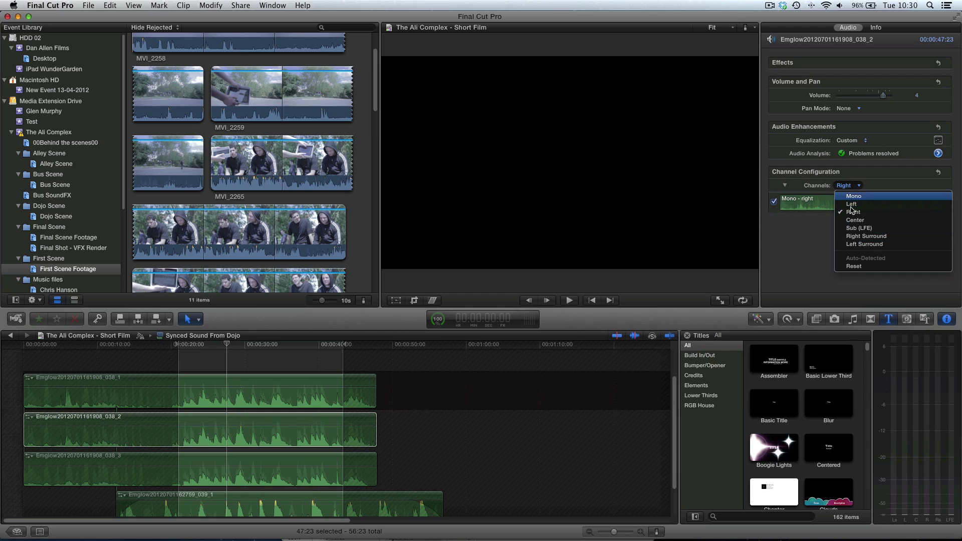
left_click(211, 421)
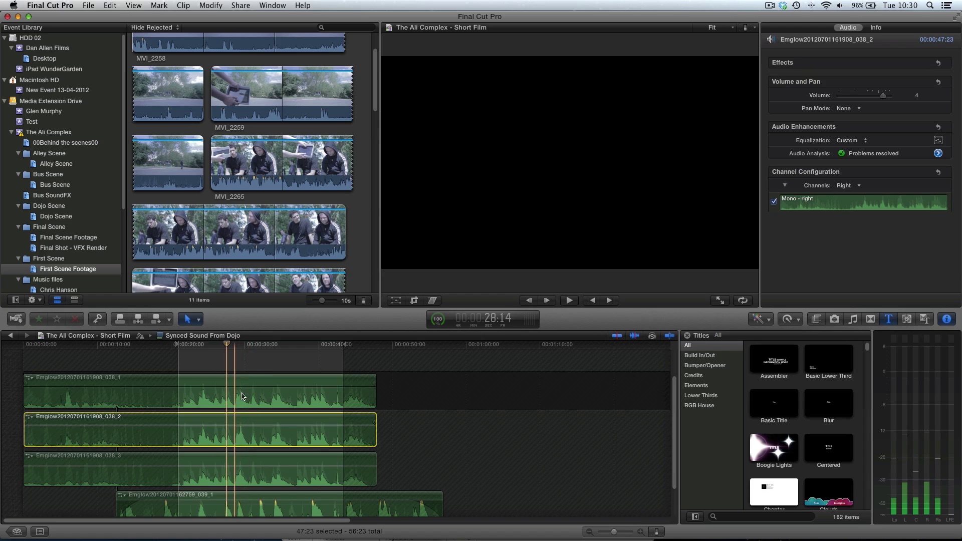
left_click(243, 477)
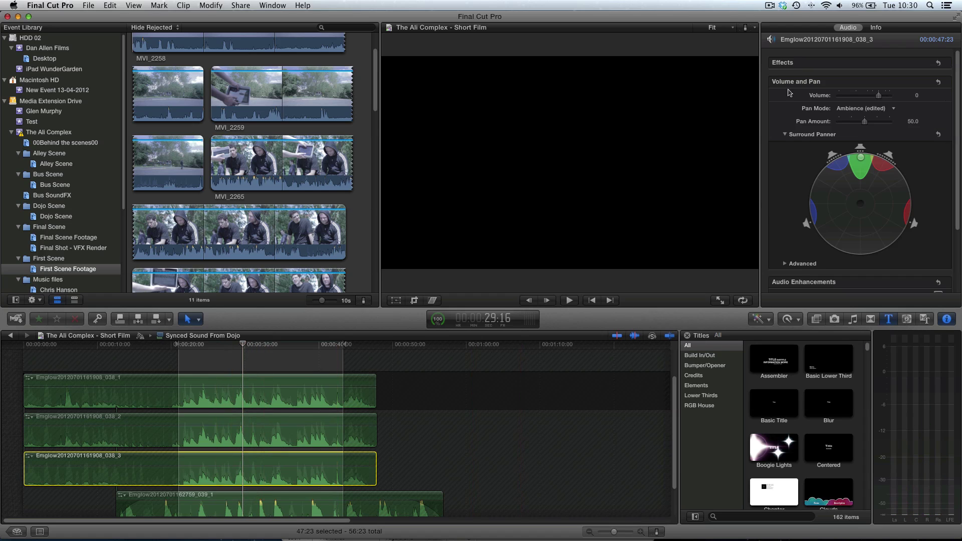
left_click(783, 135)
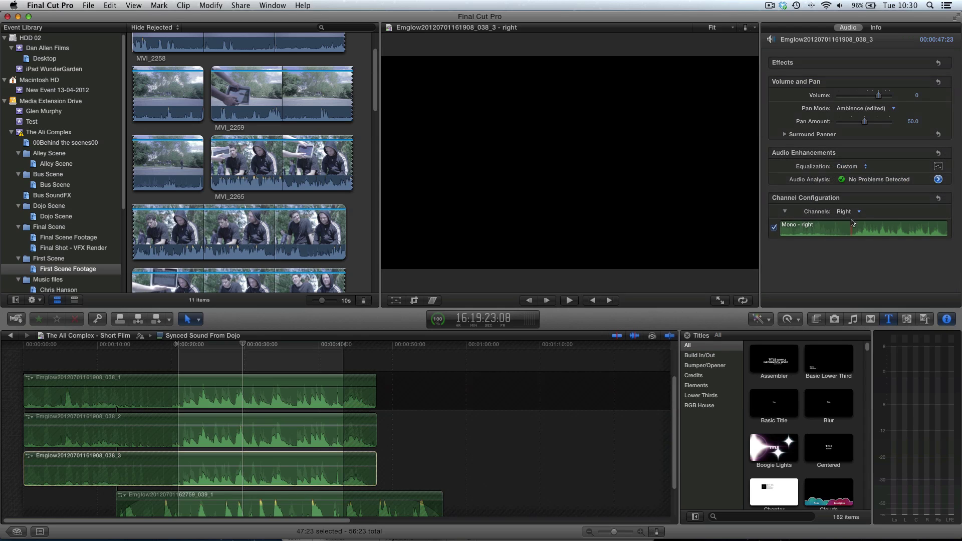
left_click(858, 213)
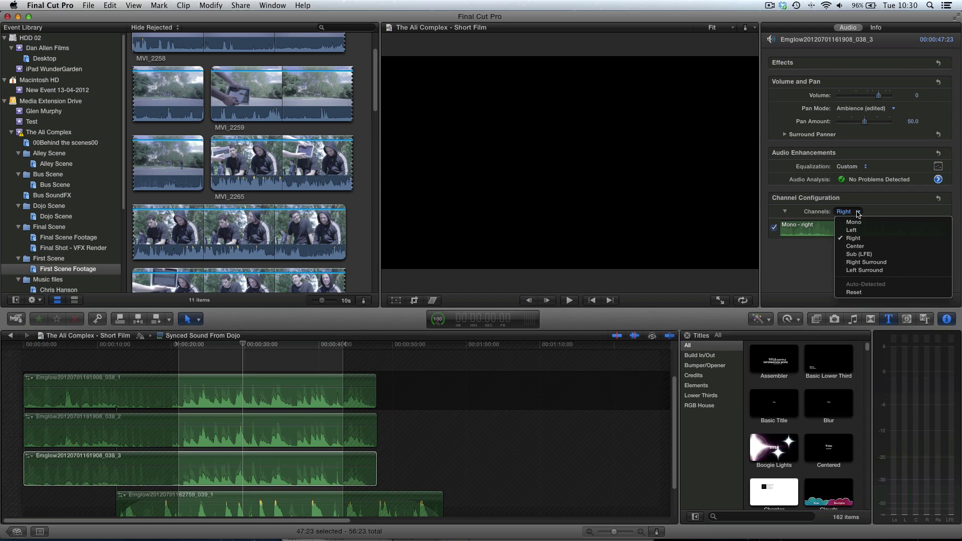
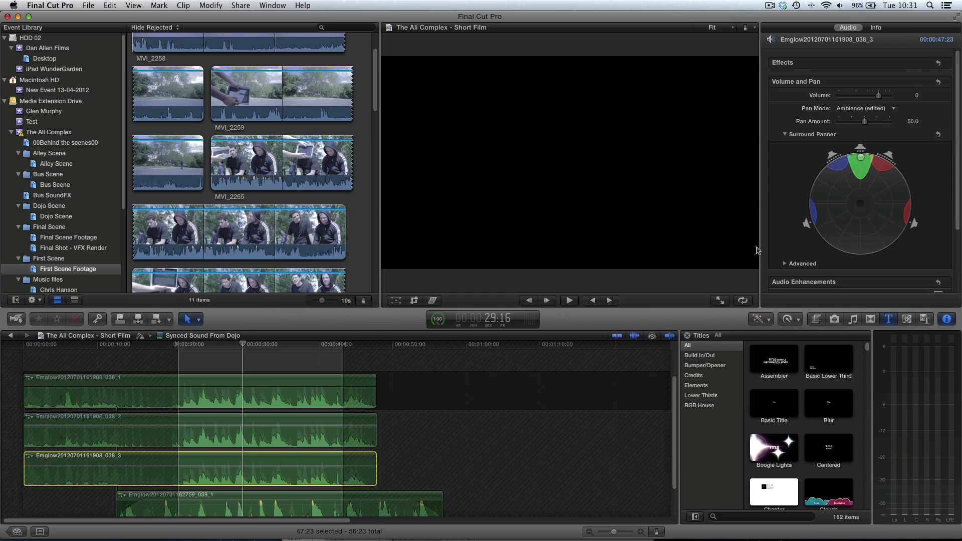
scroll(802, 225, "down", 4)
left_click(806, 276)
left_click(844, 260)
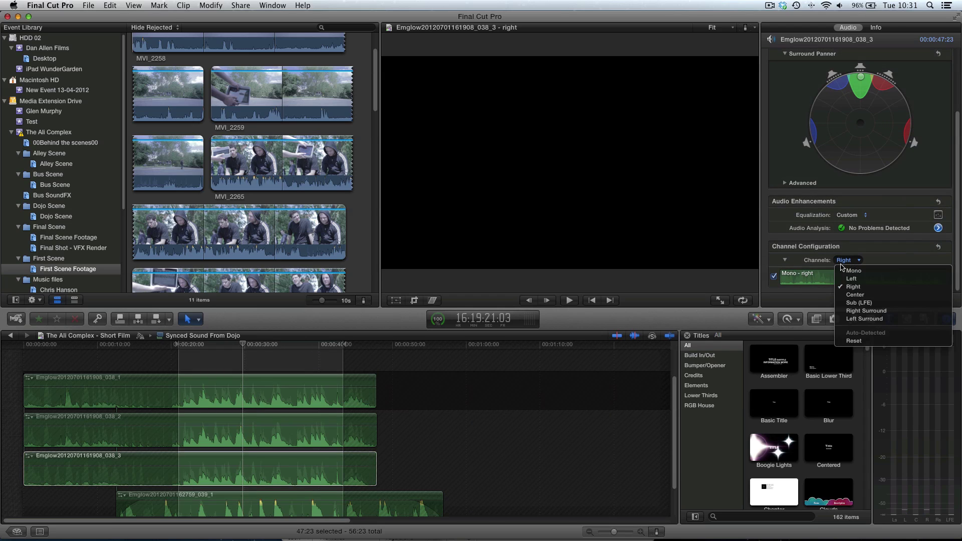
left_click(254, 470)
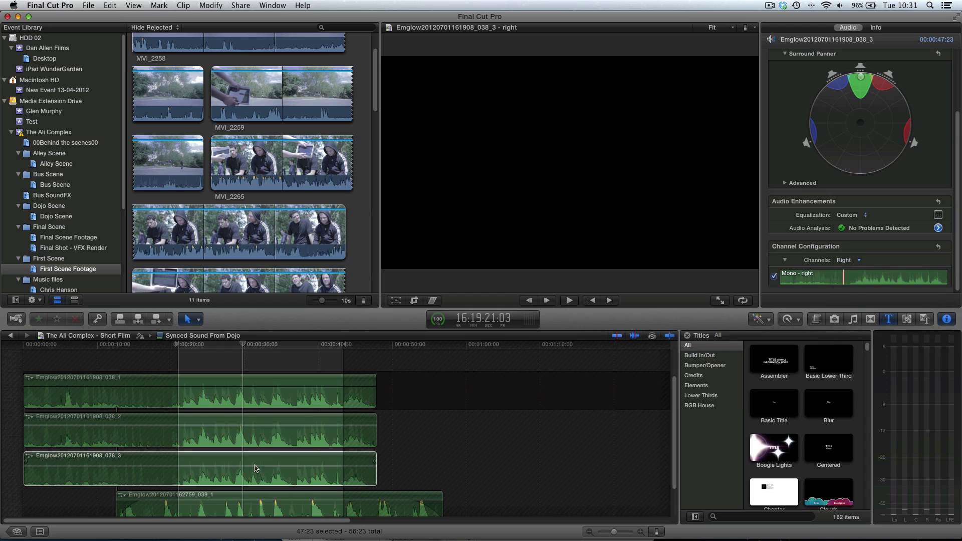
left_click(254, 469)
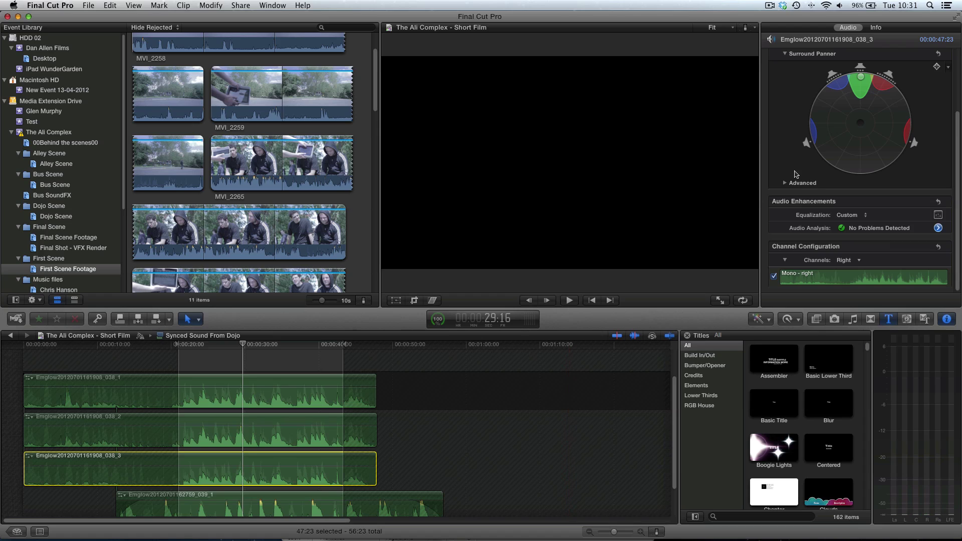
scroll(772, 162, "up", 1)
scroll(772, 162, "up", 5)
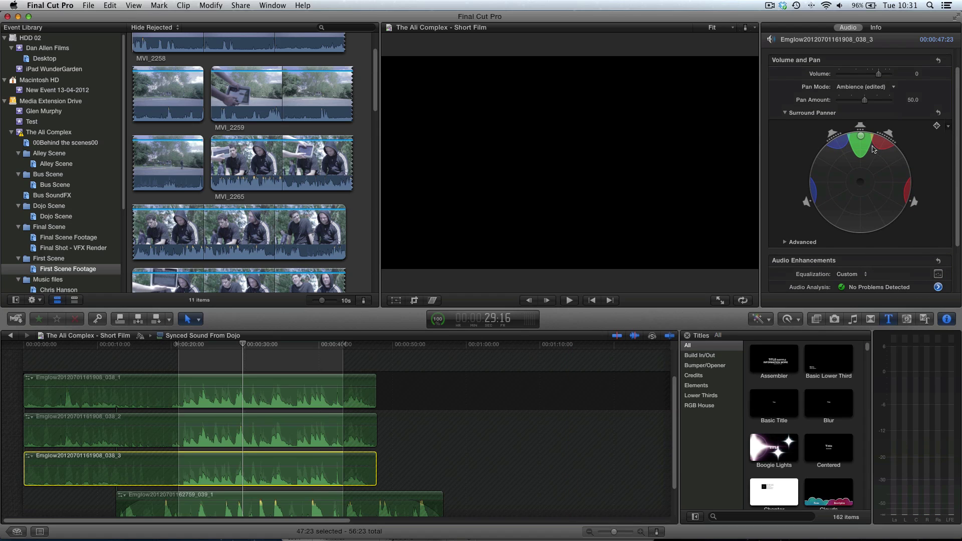
right_click(271, 462)
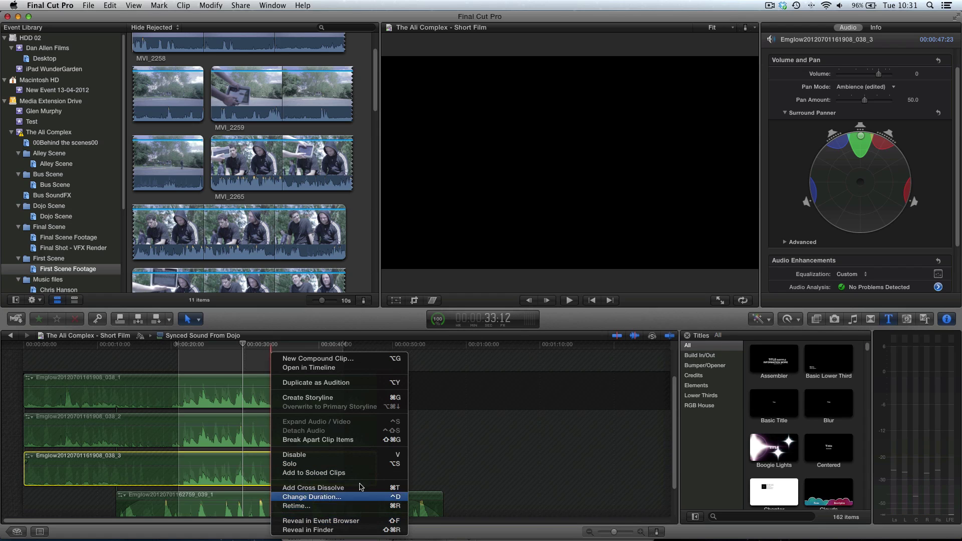
left_click(476, 451)
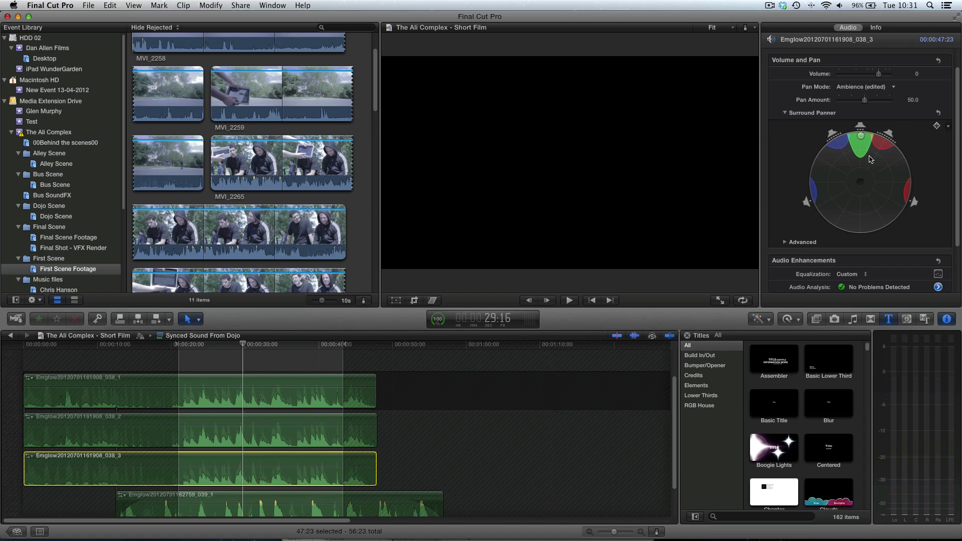
left_click(173, 346)
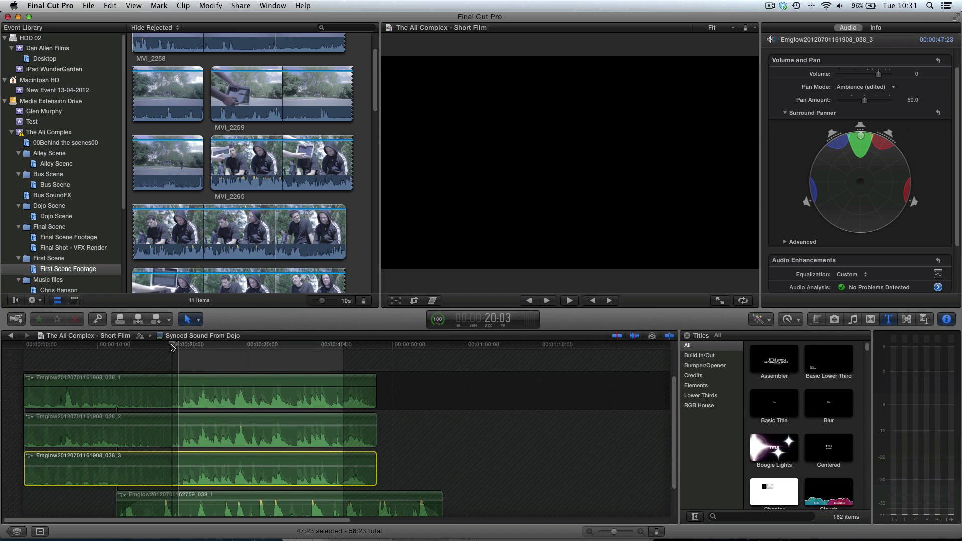
key("space")
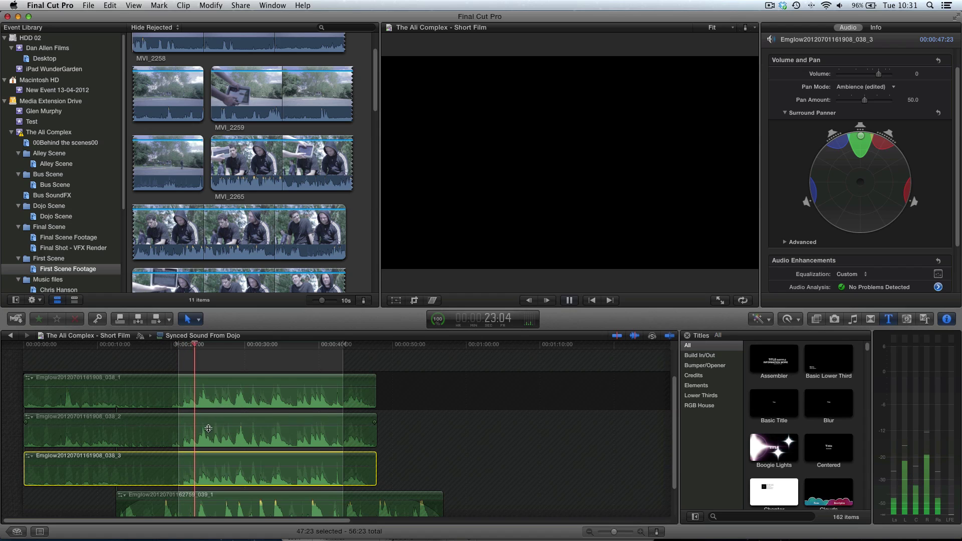
key("space")
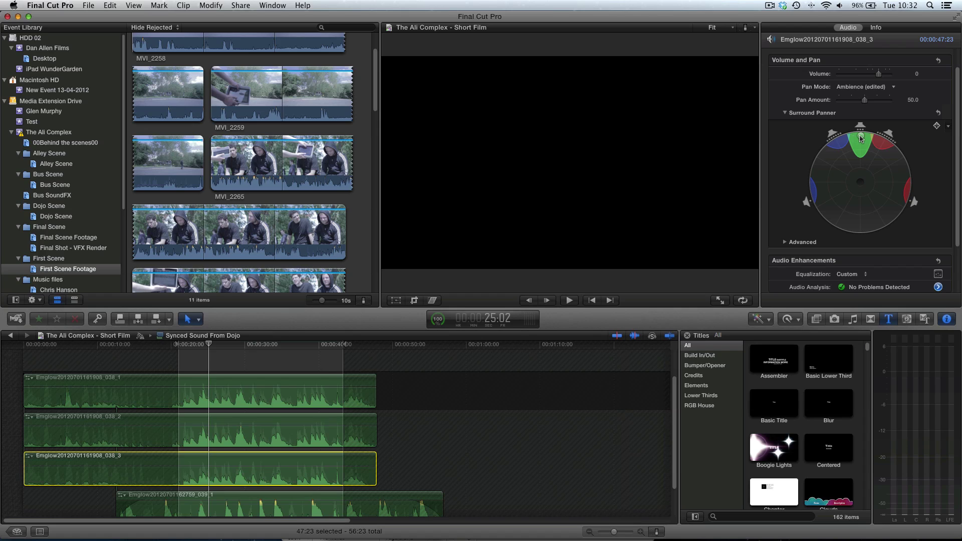
mouse_move(860, 131)
left_mouse_down()
mouse_move(861, 175)
mouse_move(862, 147)
mouse_move(851, 143)
mouse_move(824, 200)
mouse_move(910, 203)
mouse_move(891, 144)
mouse_move(844, 136)
mouse_move(858, 132)
left_mouse_up()
mouse_move(861, 140)
left_mouse_down()
mouse_move(863, 155)
mouse_move(861, 134)
left_mouse_up()
left_click(228, 365)
left_click_drag(228, 364, 273, 481)
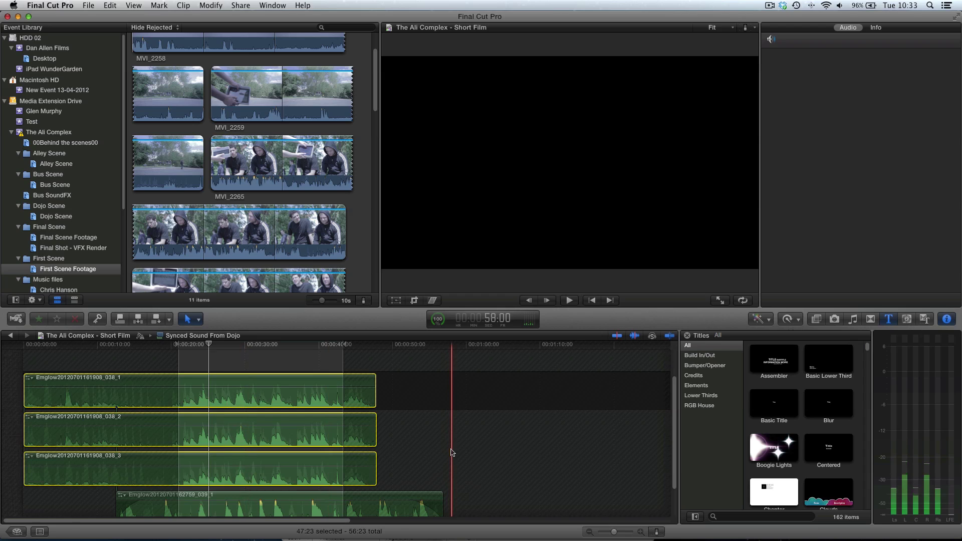
left_click(452, 401)
scroll(265, 456, "down", 2)
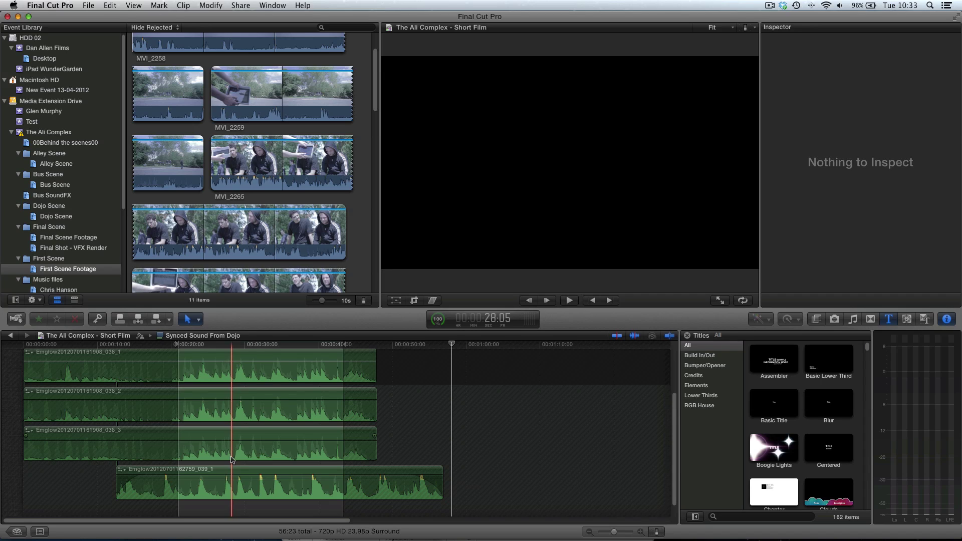
left_click(221, 479)
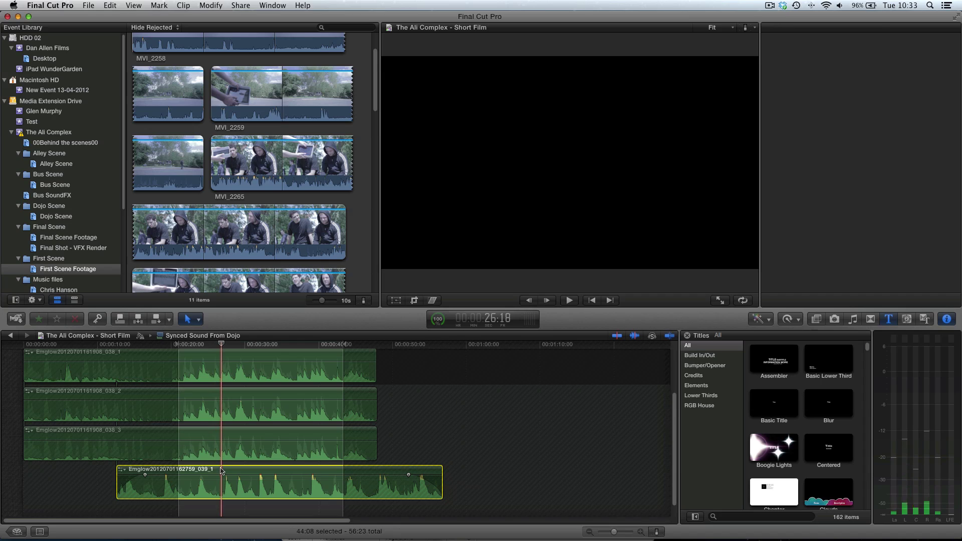
key("space")
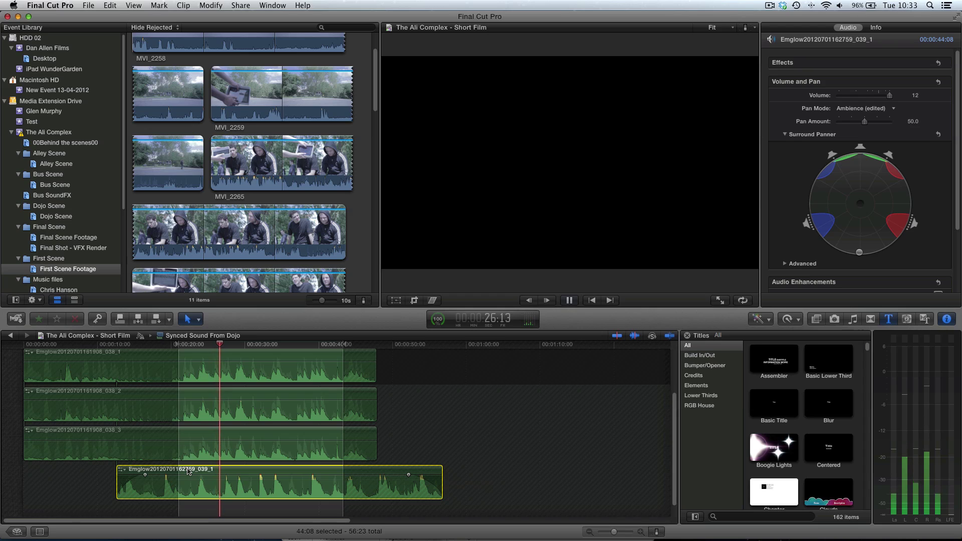
key("space")
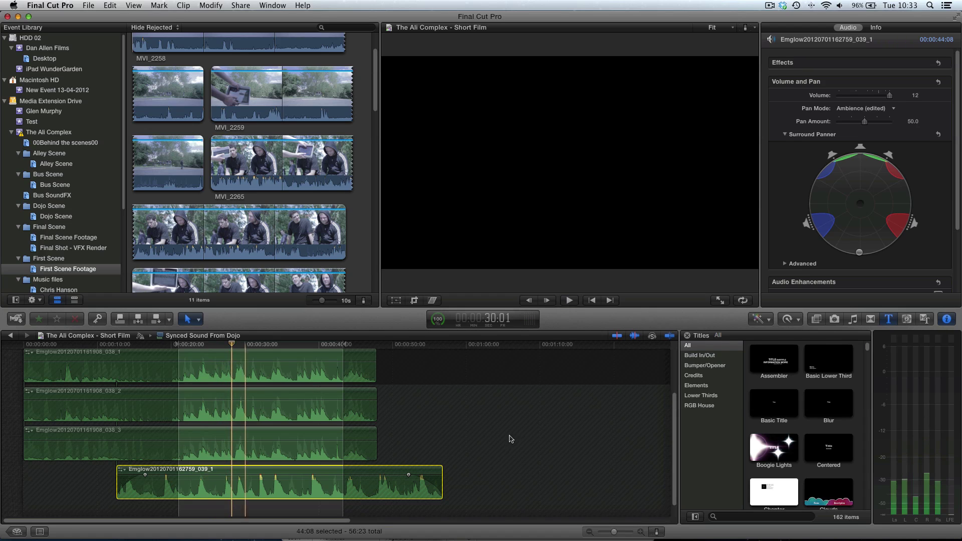
left_click(509, 436)
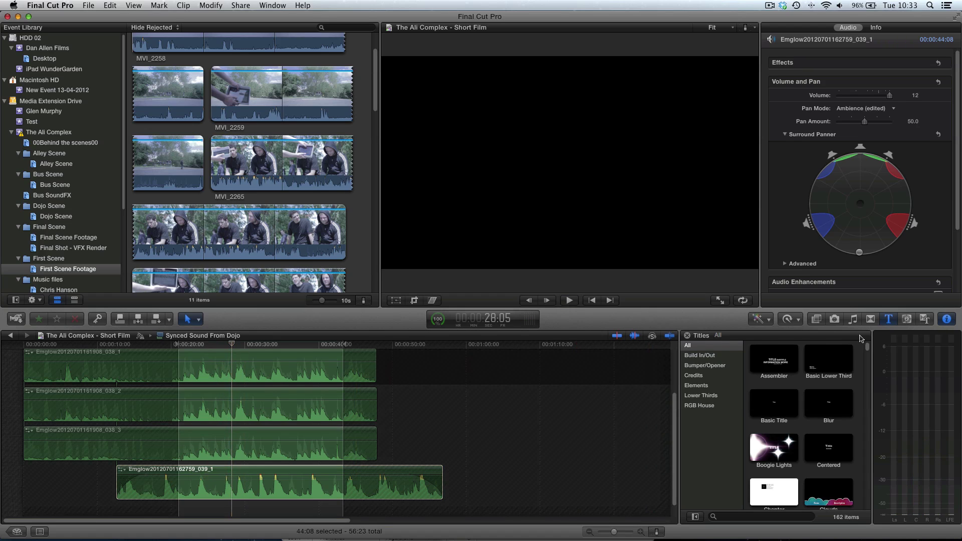
left_click(785, 135)
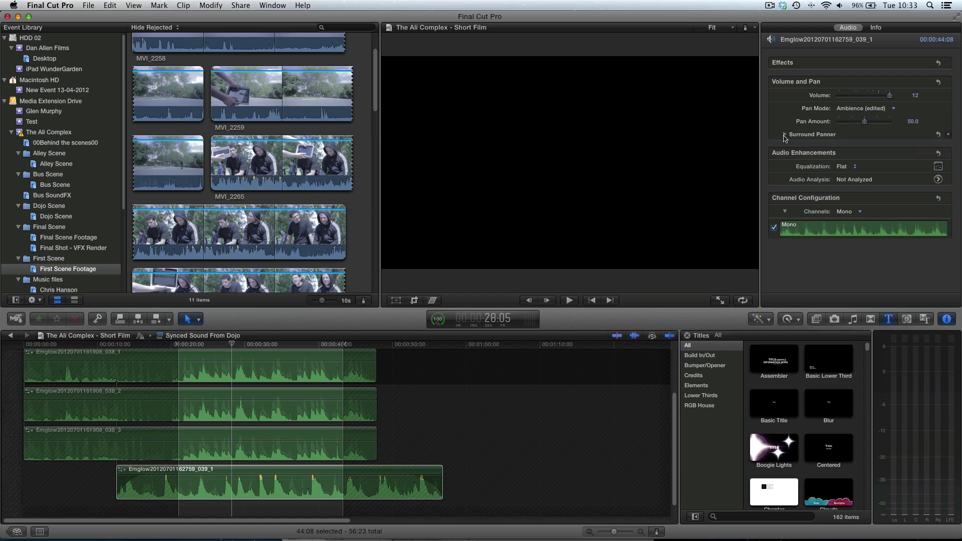
left_click(786, 135)
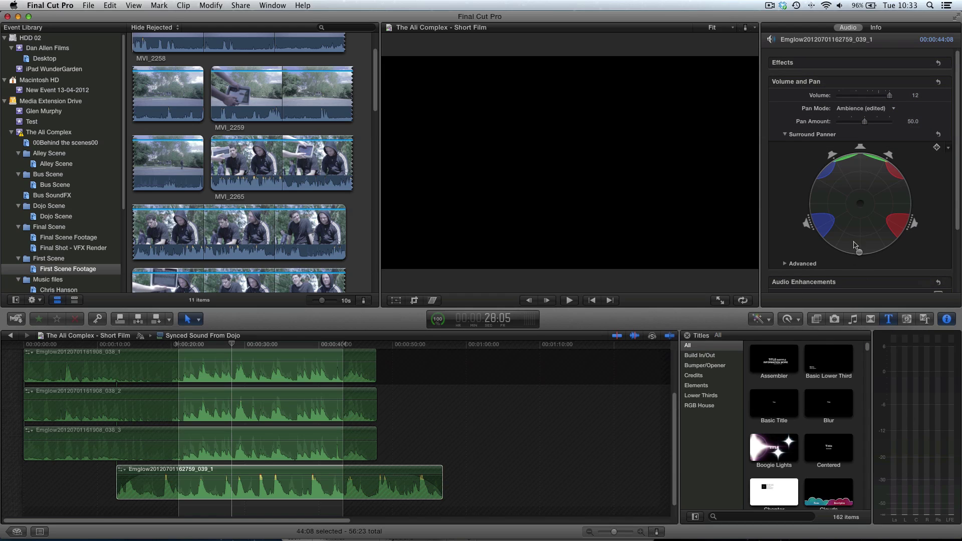
scroll(859, 256, "down", 3)
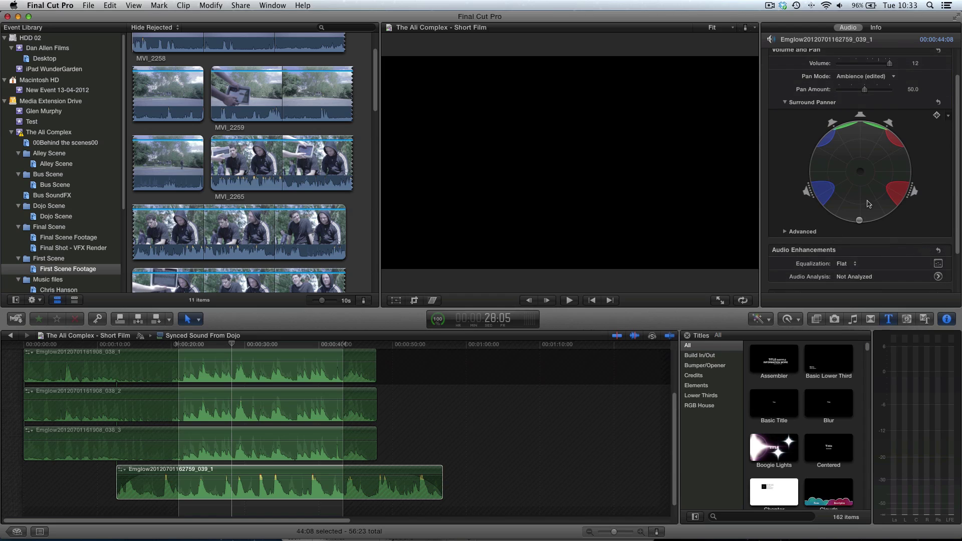
mouse_move(861, 218)
left_mouse_down()
mouse_move(851, 199)
mouse_move(862, 234)
left_mouse_up()
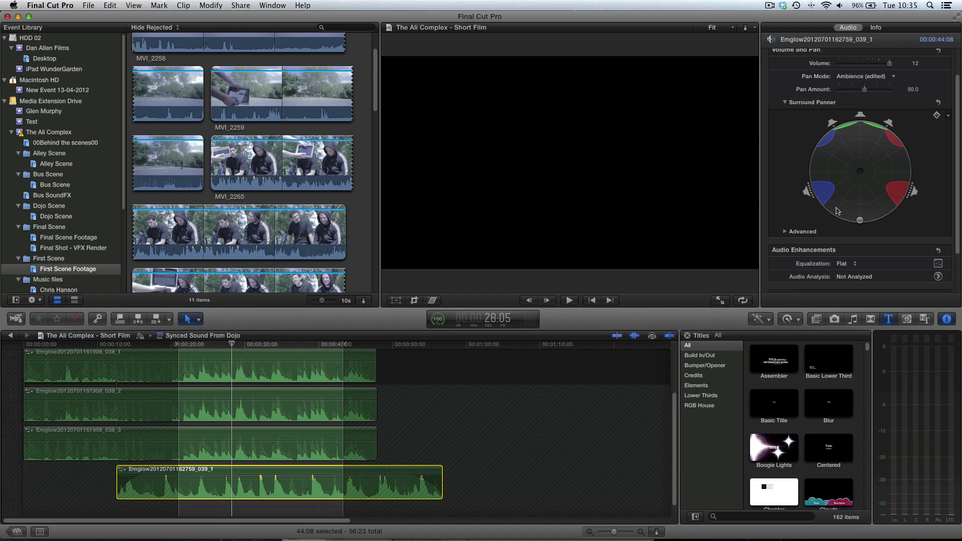
scroll(827, 251, "down", 3)
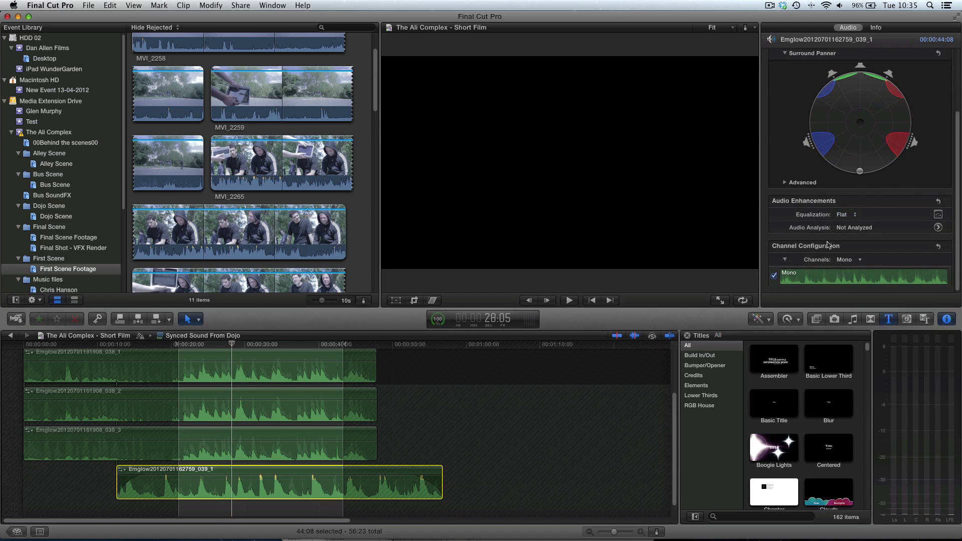
left_click(847, 259)
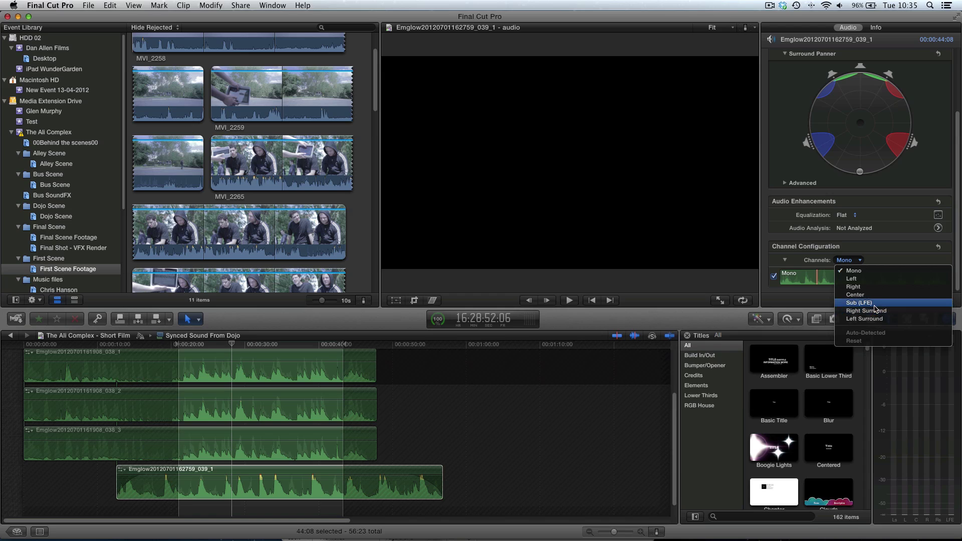
left_click(221, 490)
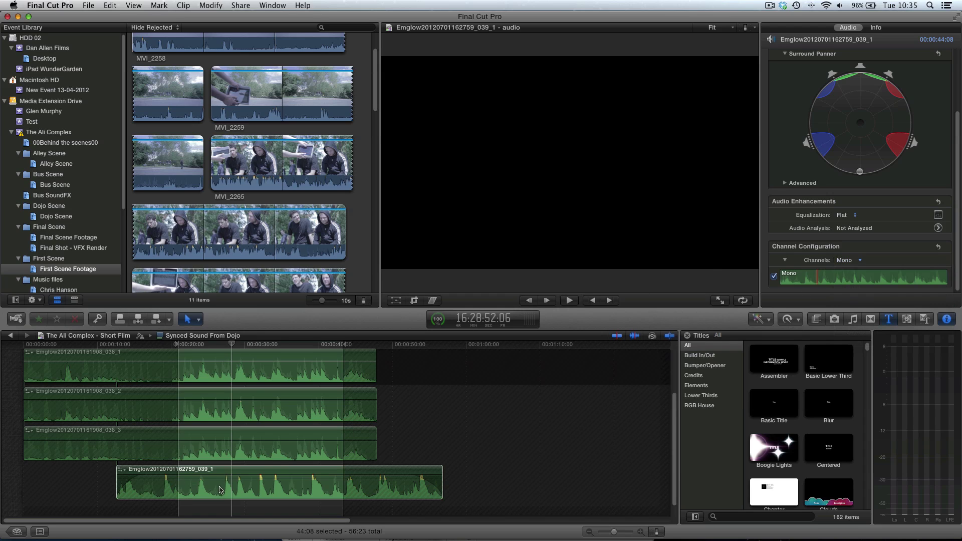
left_click(264, 471)
left_click(844, 260)
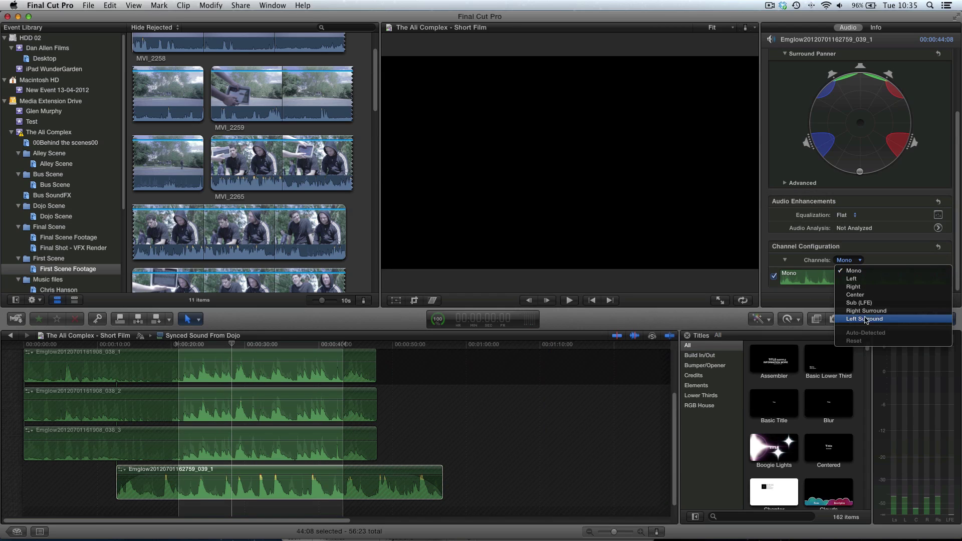
left_click(323, 483)
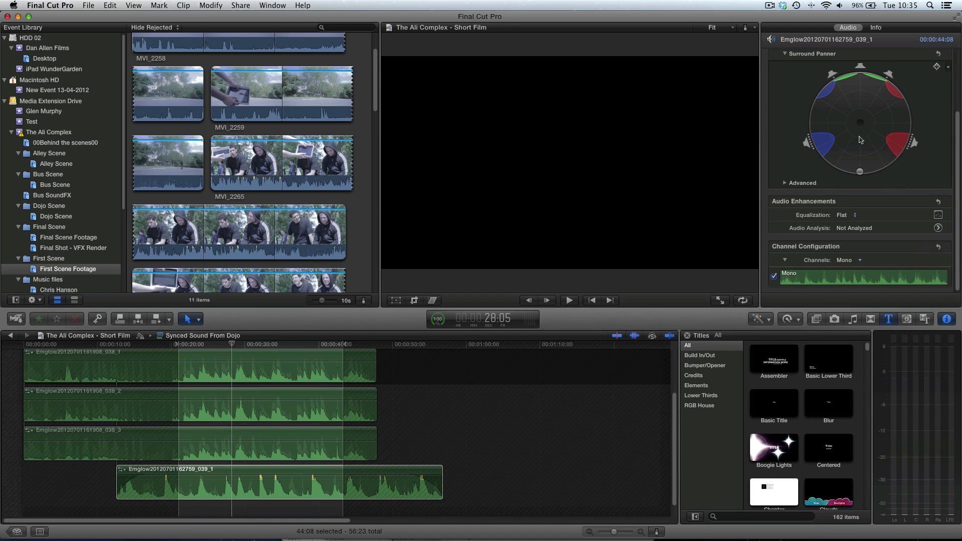
mouse_move(860, 171)
left_mouse_down()
mouse_move(851, 105)
mouse_move(867, 182)
mouse_move(842, 194)
mouse_move(863, 192)
mouse_move(861, 93)
mouse_move(852, 86)
mouse_move(863, 174)
left_mouse_up()
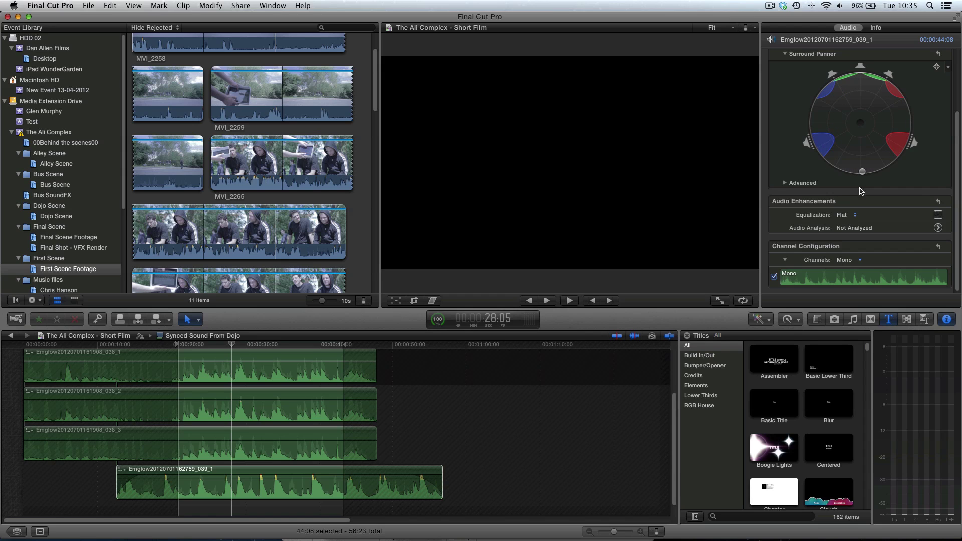
left_click(860, 260)
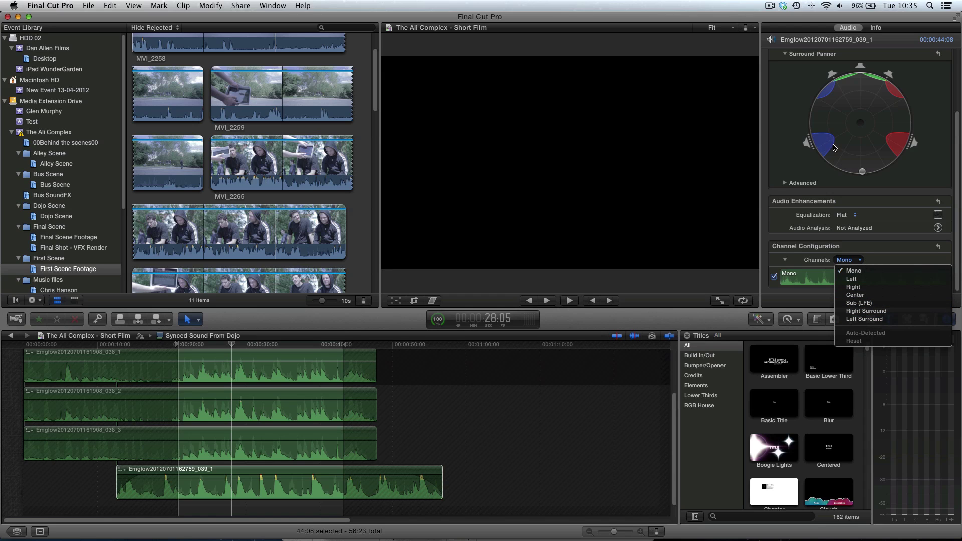
left_click(796, 137)
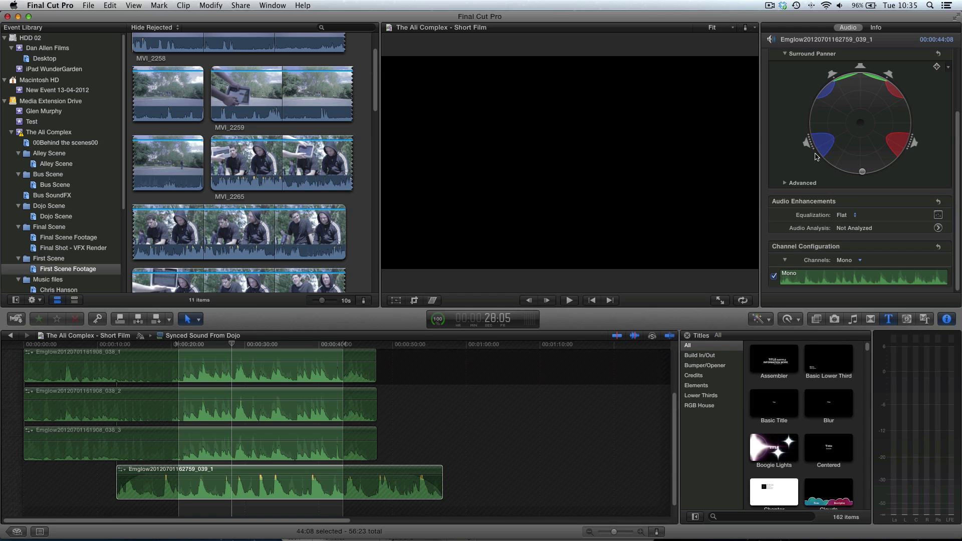
left_click(215, 485)
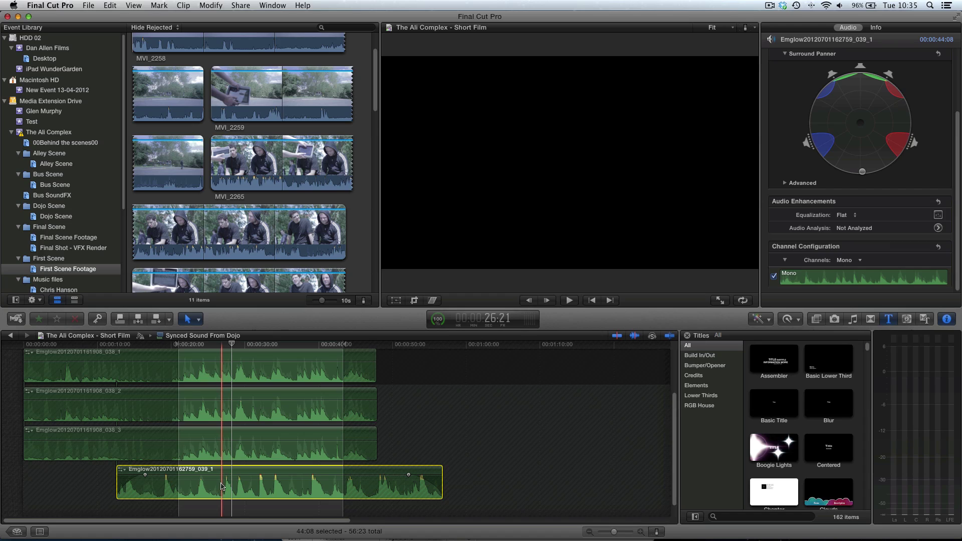
left_click_drag(862, 172, 858, 175)
Play and skim the Synced Sound From Dojo timeline from several points within the clips while watching the surround channel meters
left_click(229, 485)
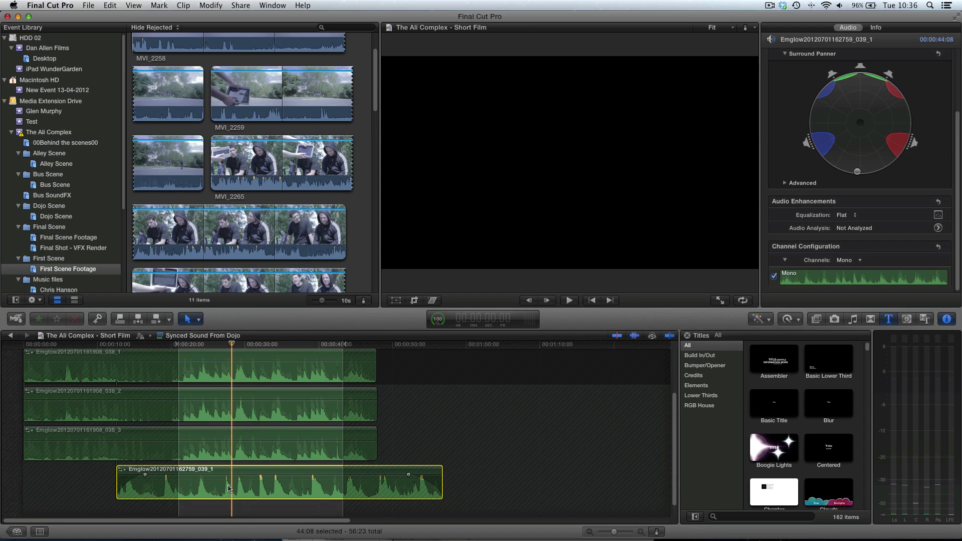
left_click(212, 489)
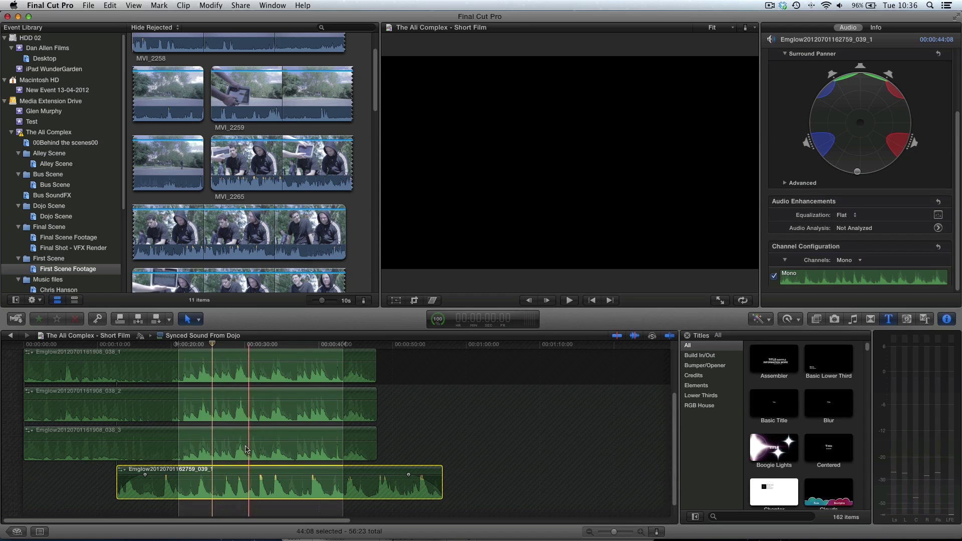
left_click(263, 481)
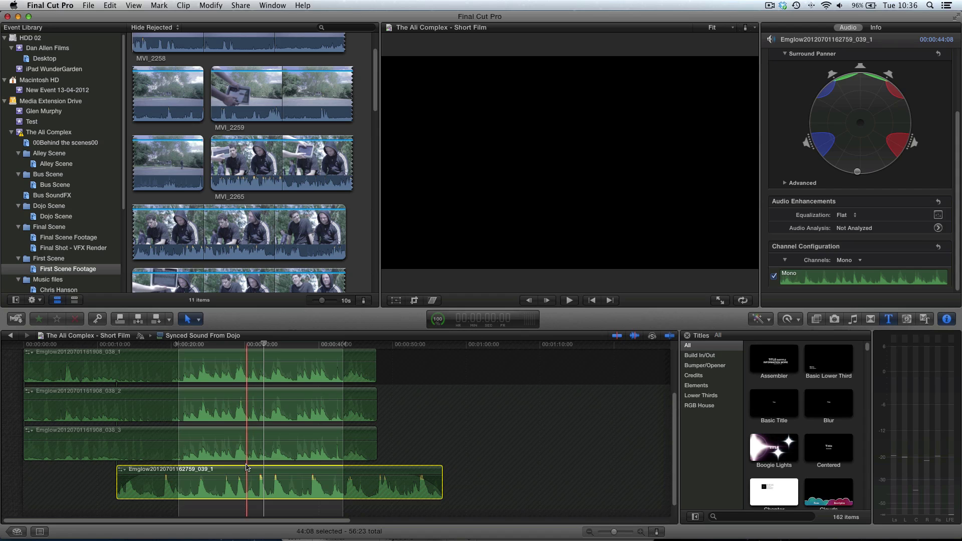
key("space")
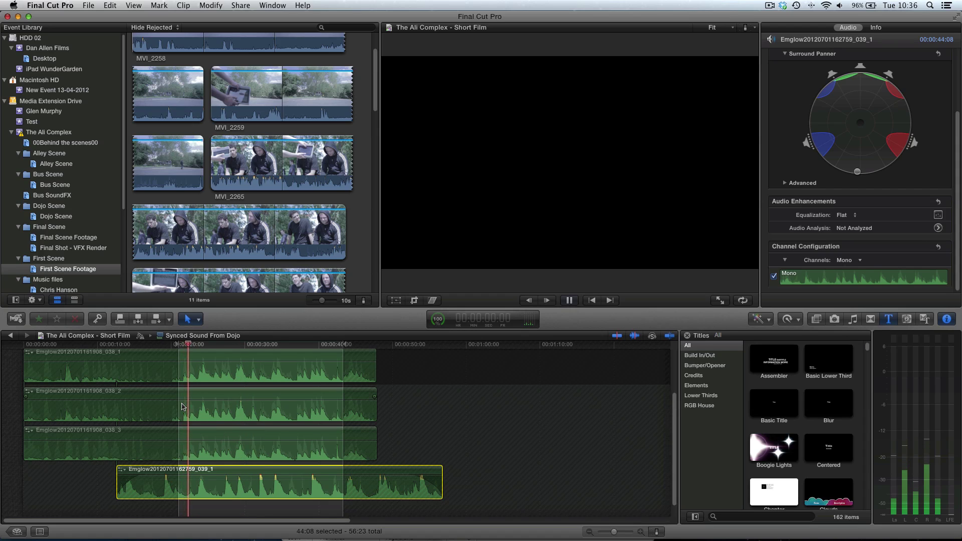
key("space")
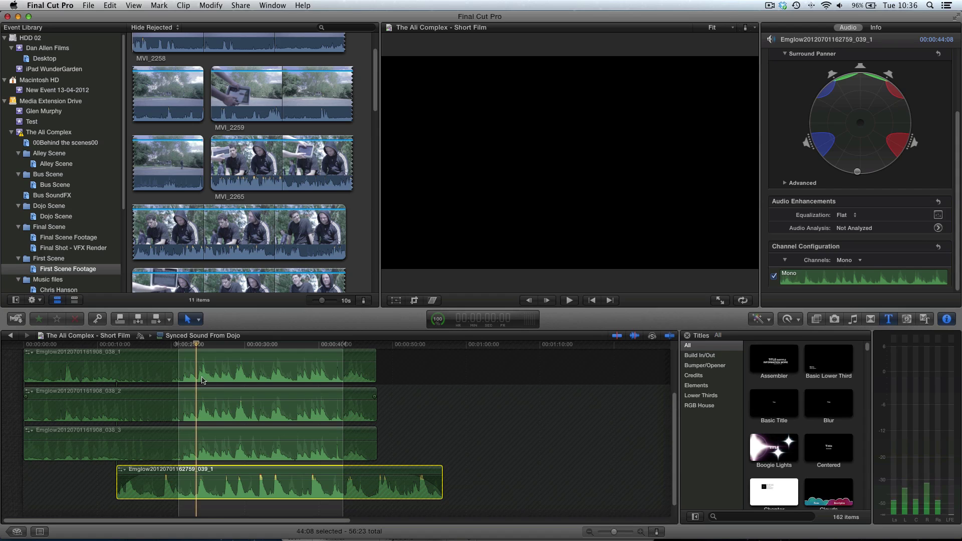
key("space")
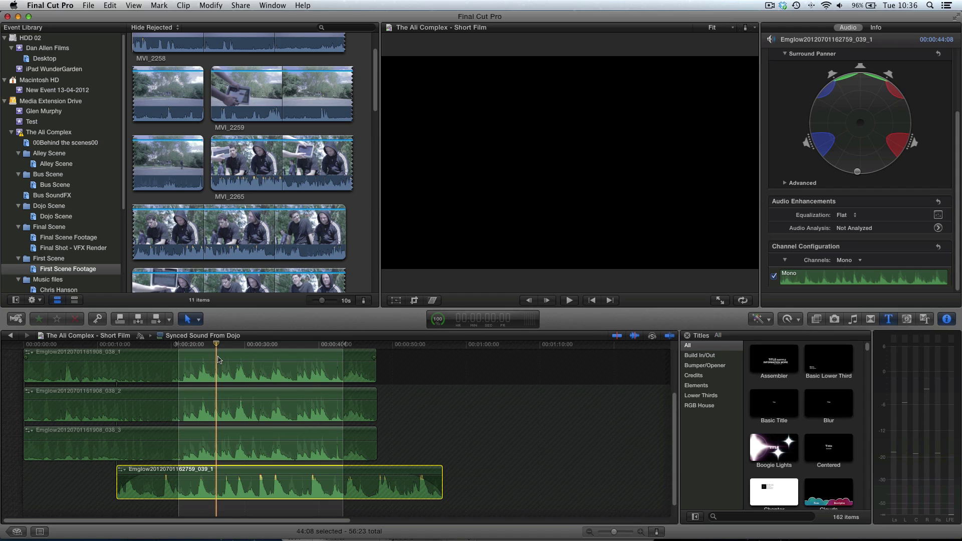
left_click(221, 361)
left_click_drag(232, 358, 232, 357)
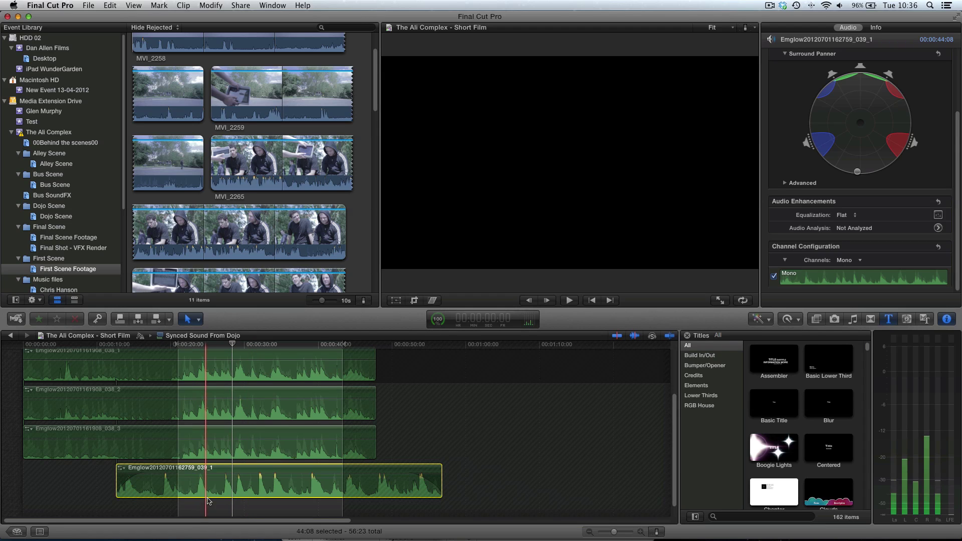
left_click(260, 489)
left_click(854, 201)
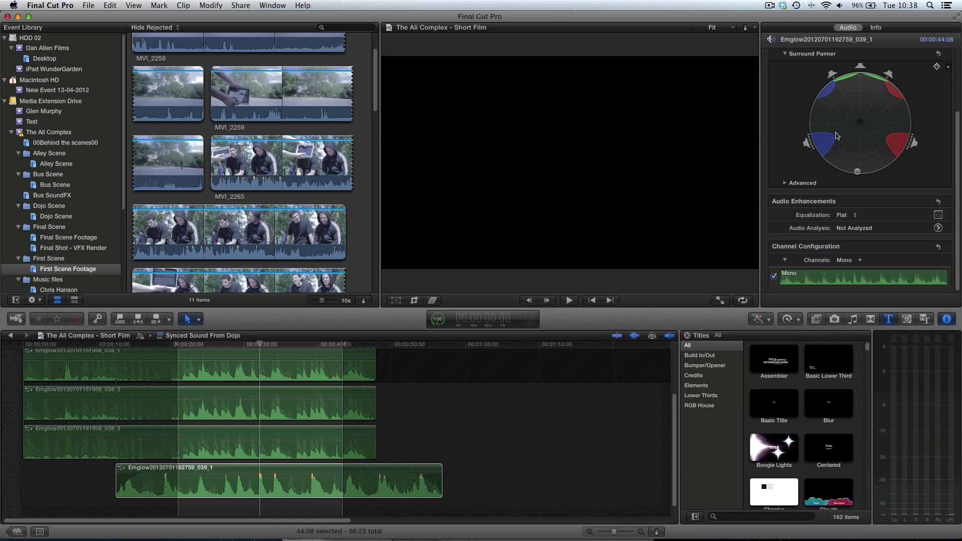
mouse_move(856, 176)
left_mouse_down()
mouse_move(847, 176)
mouse_move(859, 182)
left_mouse_up()
left_click(432, 481)
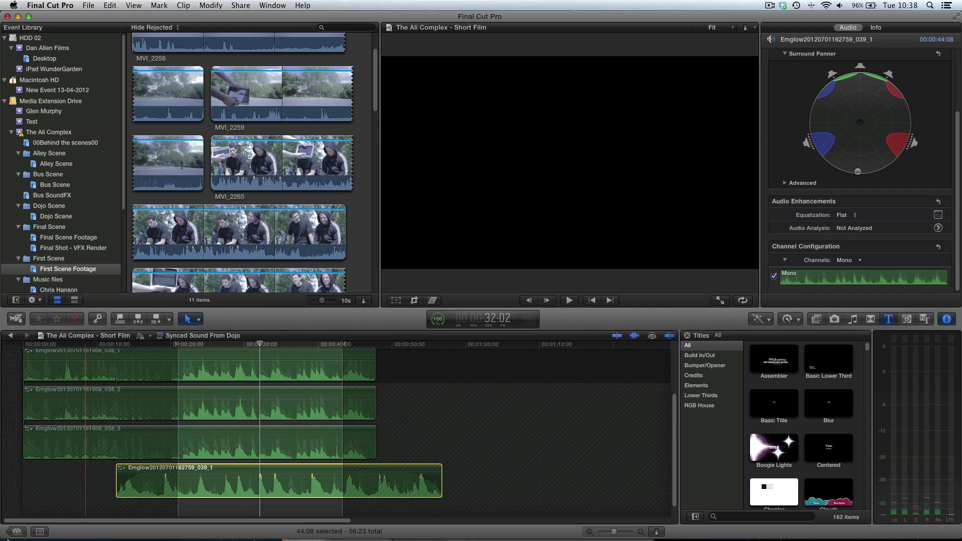
Return to The Ali Complex - Short Film timeline, show its clips as waveforms only and reduce the clip height
left_click(10, 336)
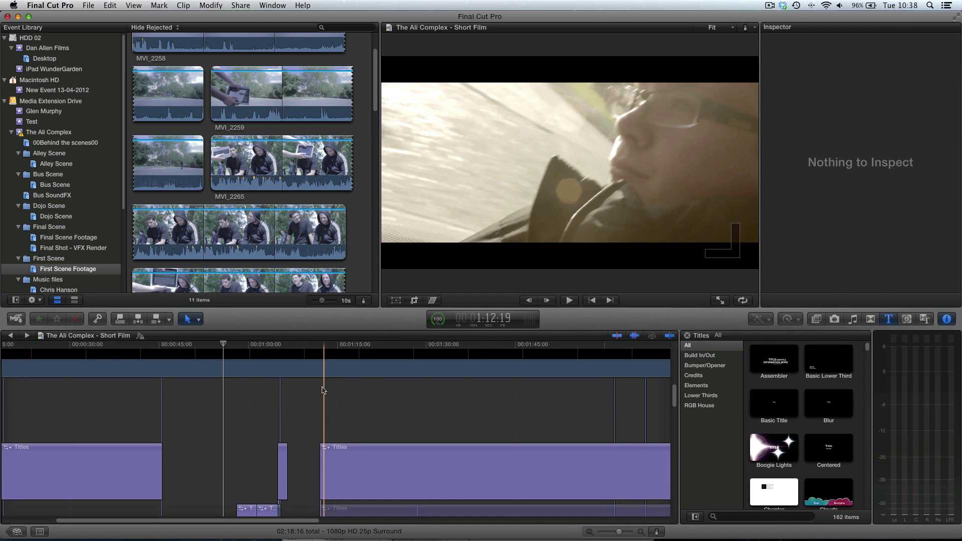
left_click(657, 532)
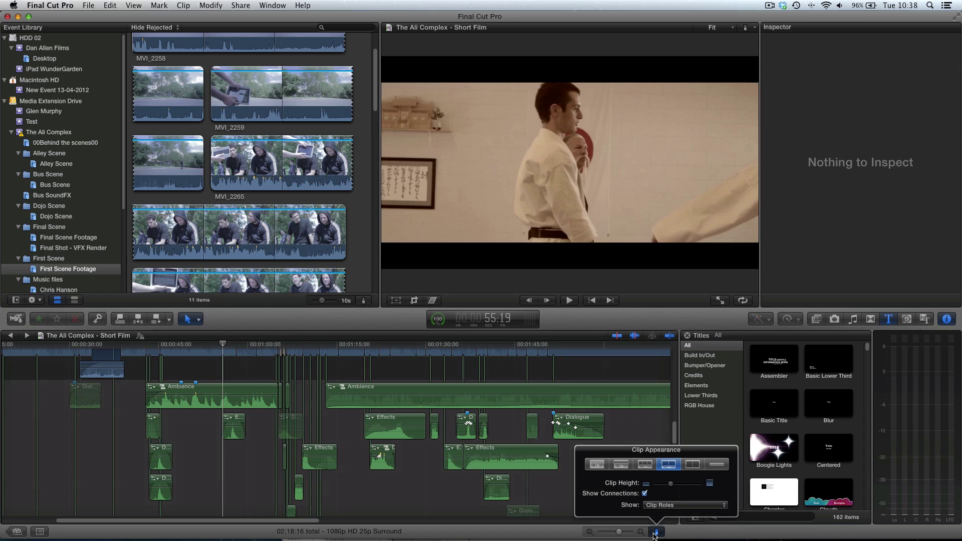
left_click(597, 465)
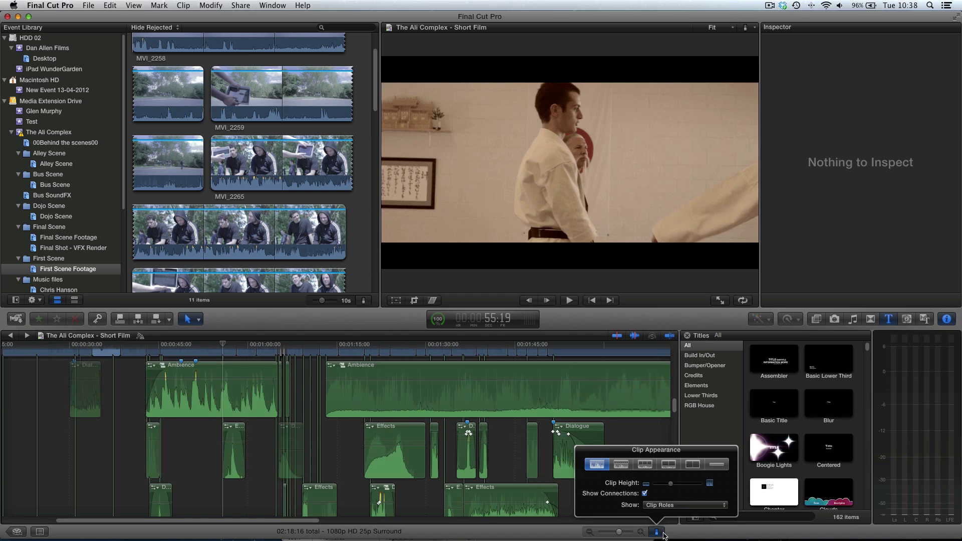
left_click_drag(666, 484, 655, 485)
Look over the project's Ambience, Effects, Dialogue and Music clips and check the clip label options, keeping Clip Roles
scroll(365, 455, "right", 5)
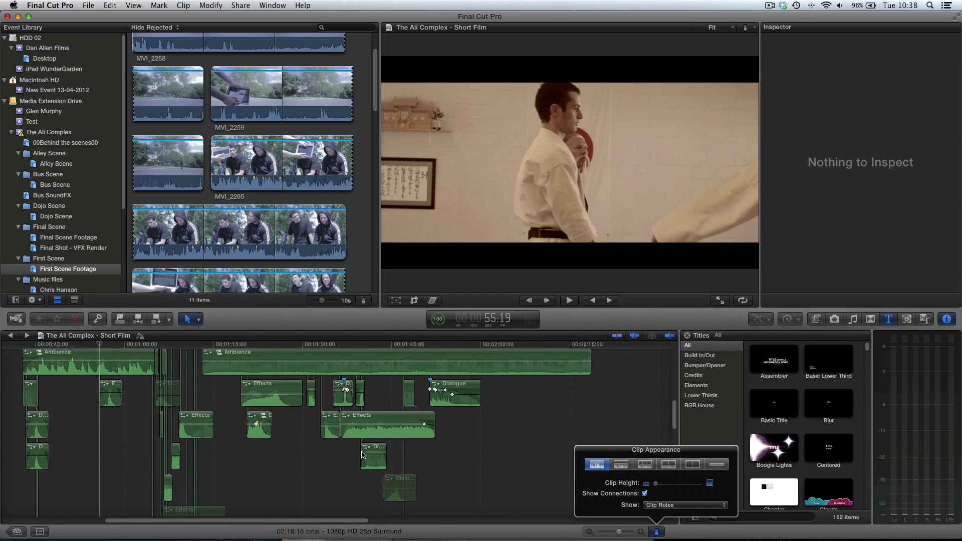
scroll(371, 451, "left", 5)
scroll(371, 451, "down", 3)
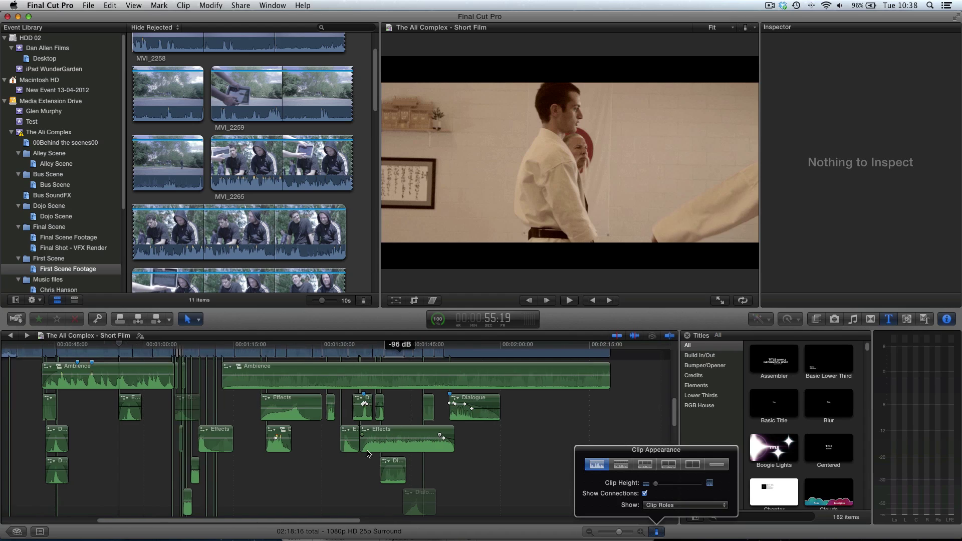
scroll(369, 451, "down", 5)
scroll(368, 452, "left", 2)
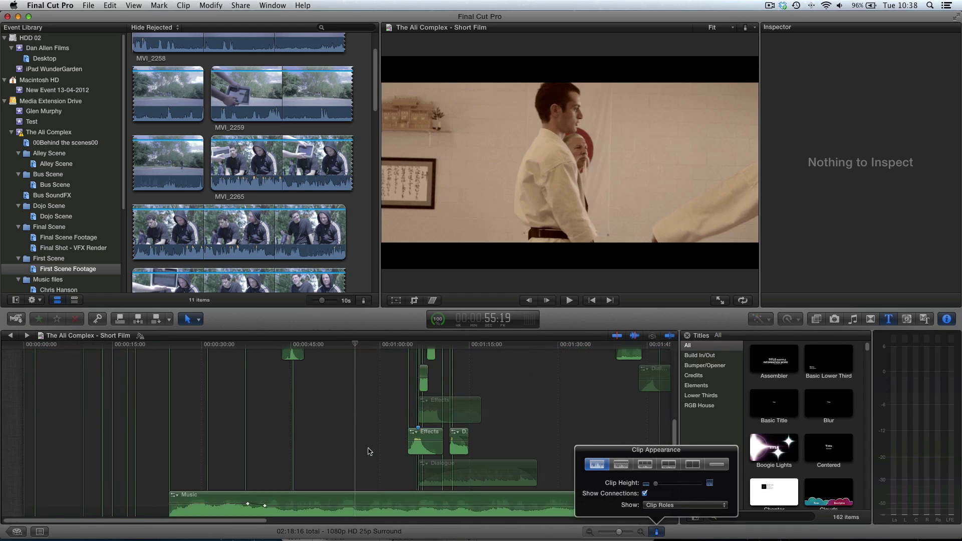
left_click(667, 506)
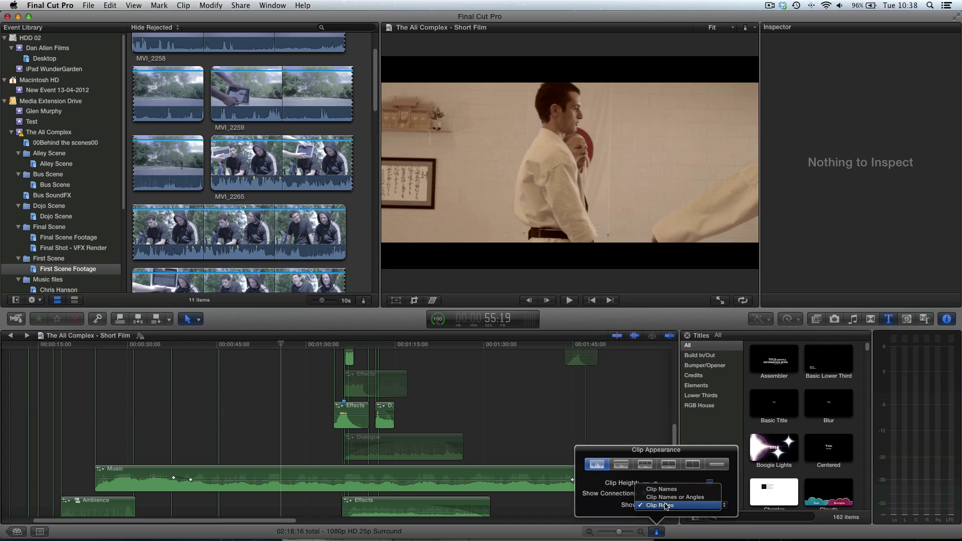
left_click(283, 433)
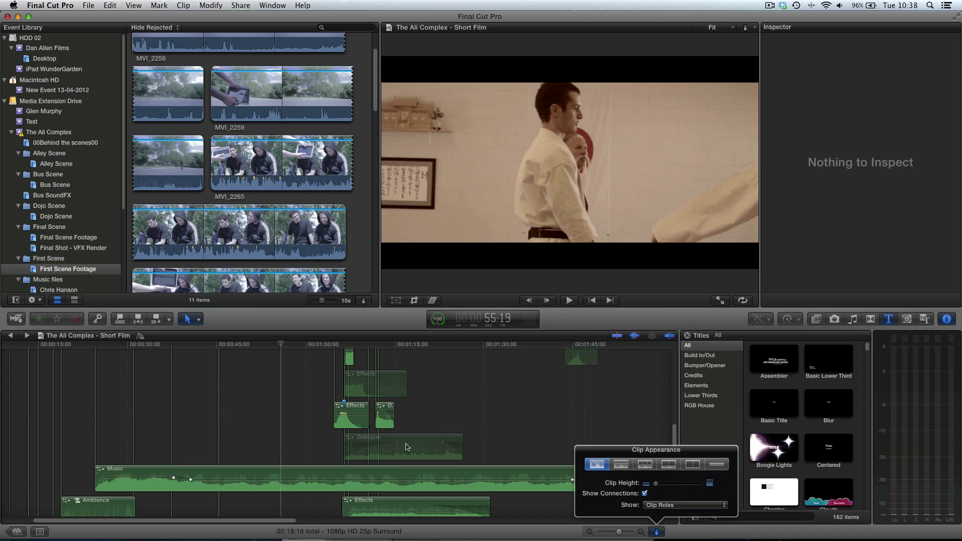
left_click(443, 475)
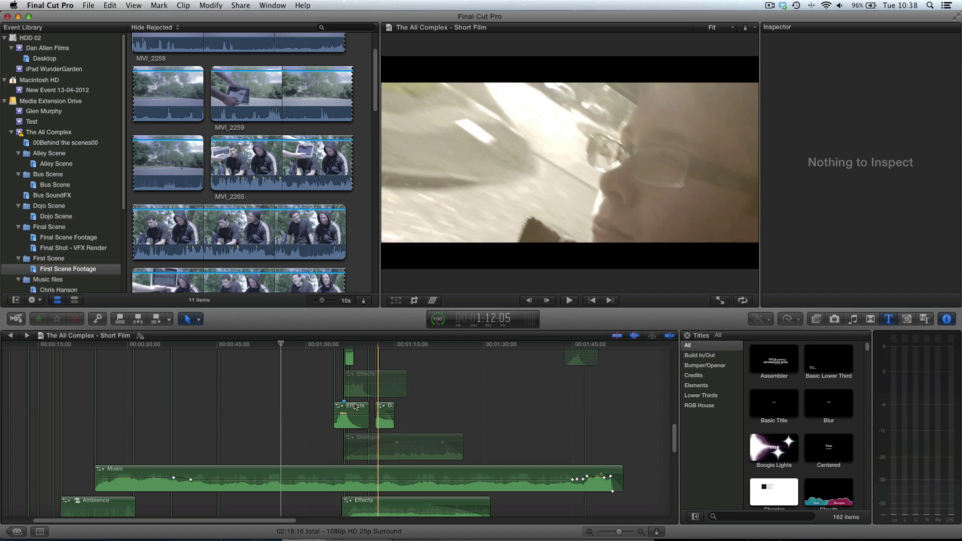
Select the long second Ambience compound clip at about 1:26:14 and examine its pan mode options, keeping None
scroll(396, 416, "up", 5)
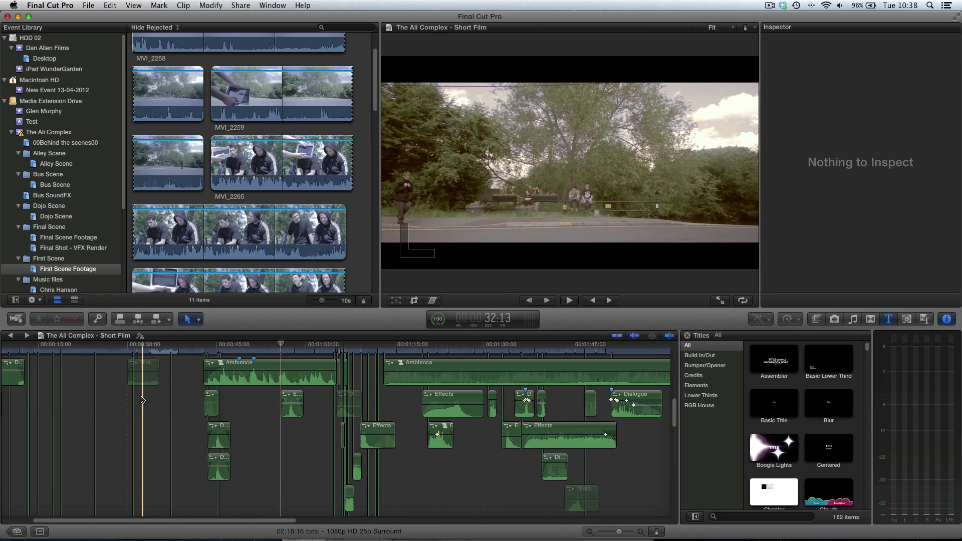
scroll(159, 409, "up", 2)
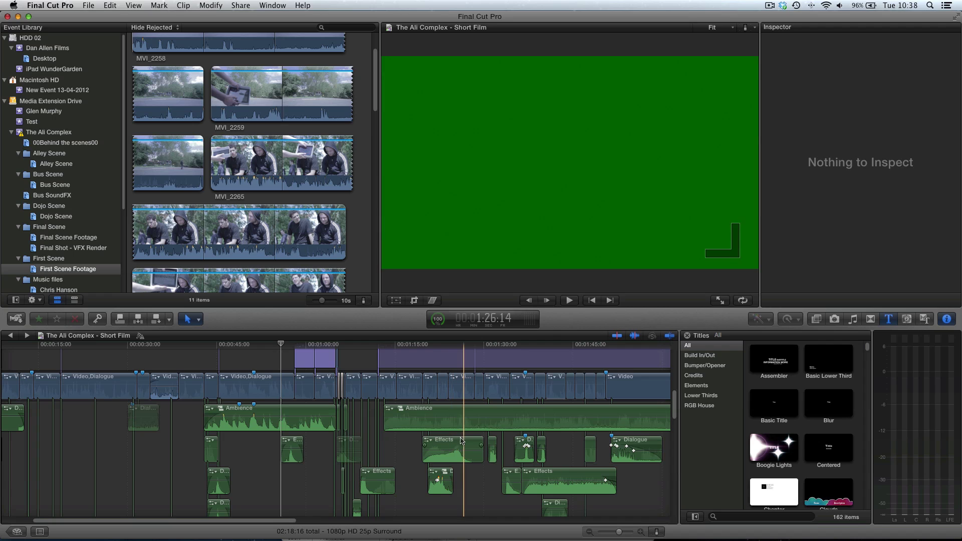
left_click(463, 426)
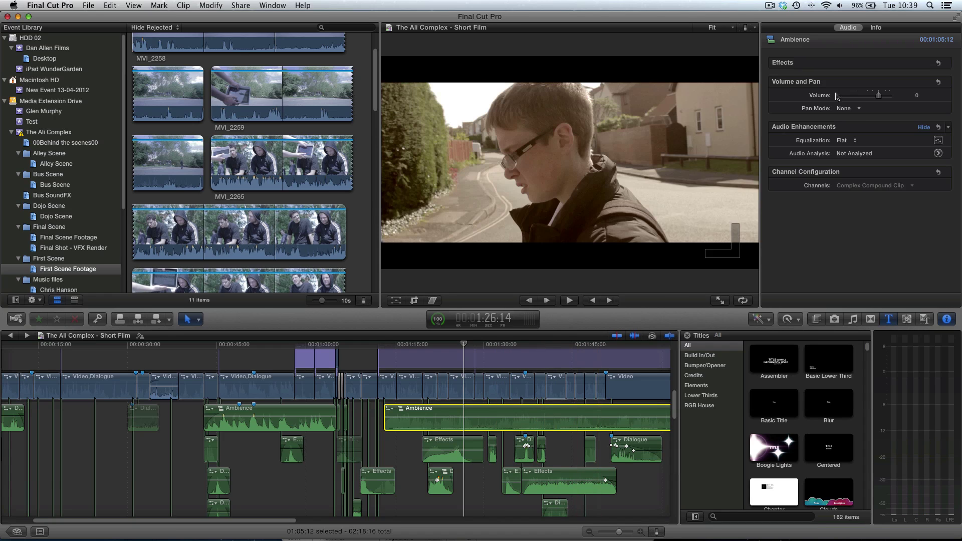
left_click(847, 108)
left_click(806, 121)
double_click(457, 417)
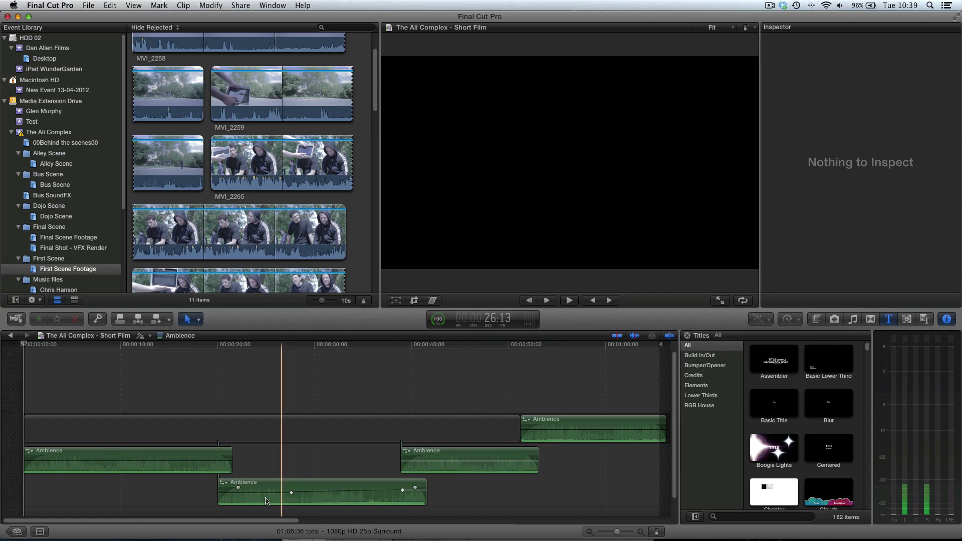
left_click(146, 459)
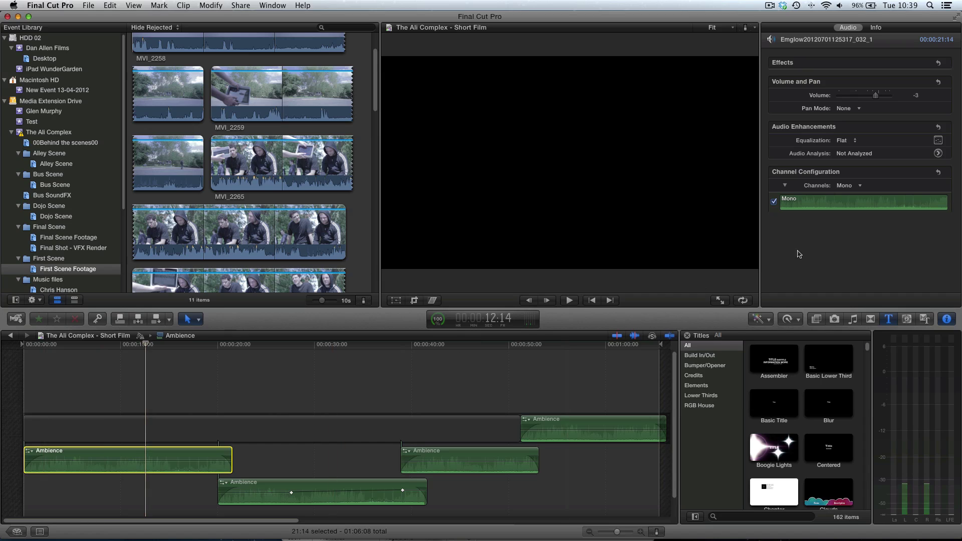
left_click(856, 109)
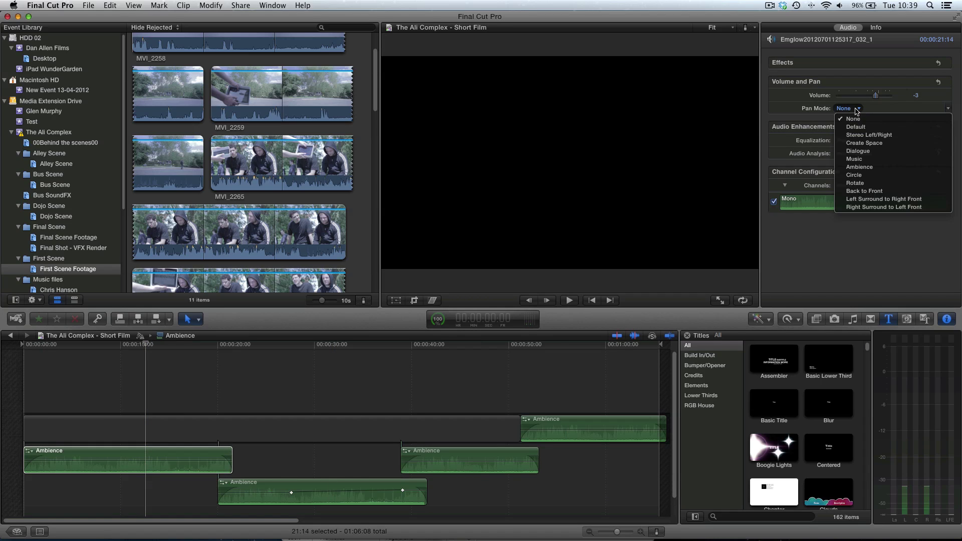
left_click(842, 276)
left_click(856, 109)
left_click(43, 351)
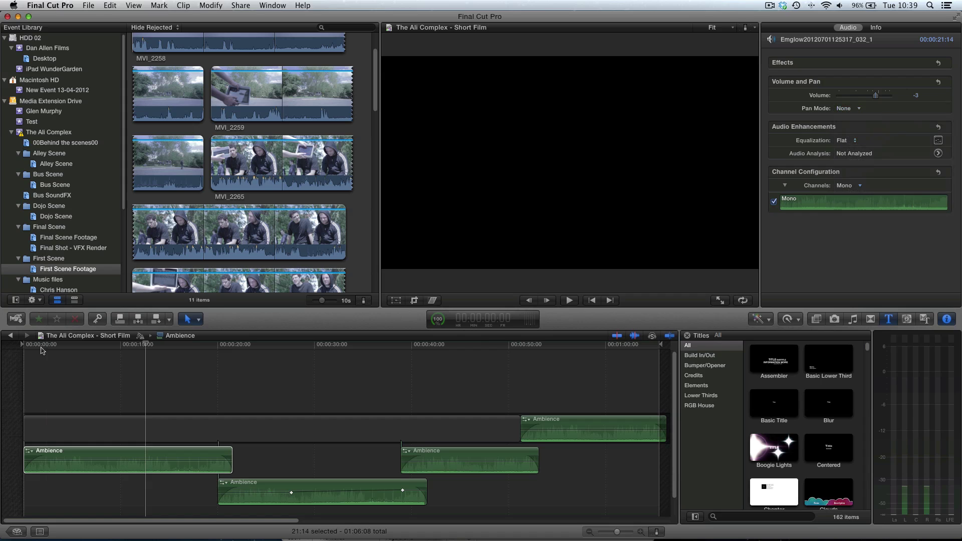
Return to the main project timeline and set the pan mode of the long Ambience compound clip to Ambience
left_click(11, 336)
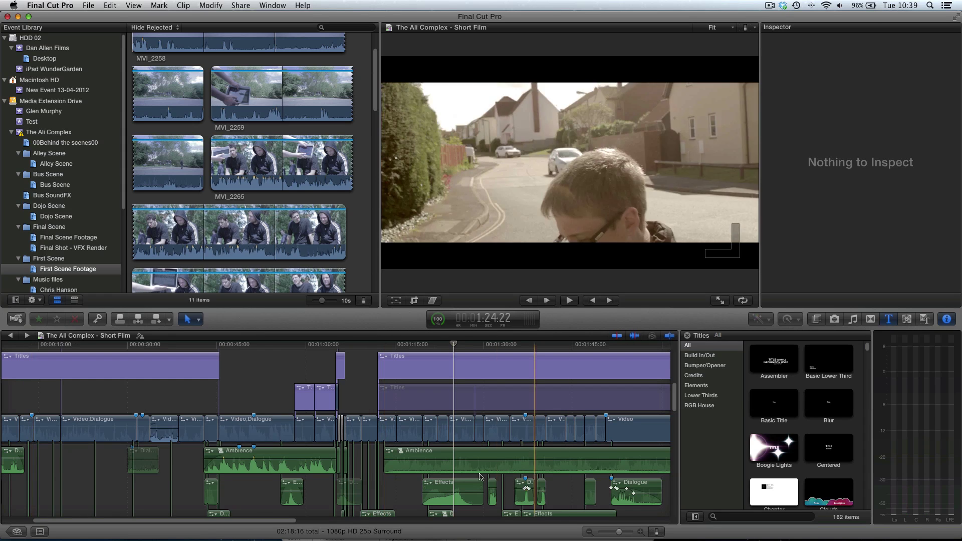
left_click(522, 471)
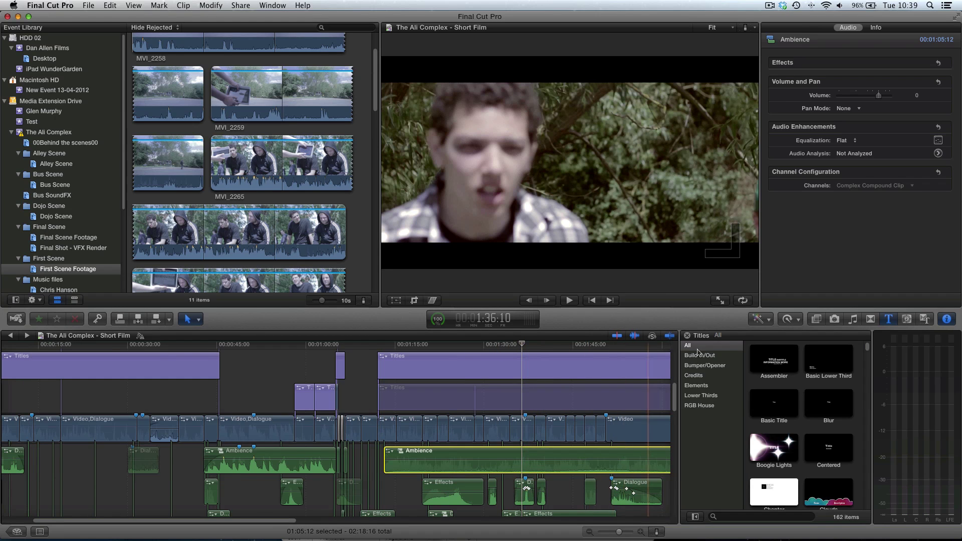
left_click(852, 108)
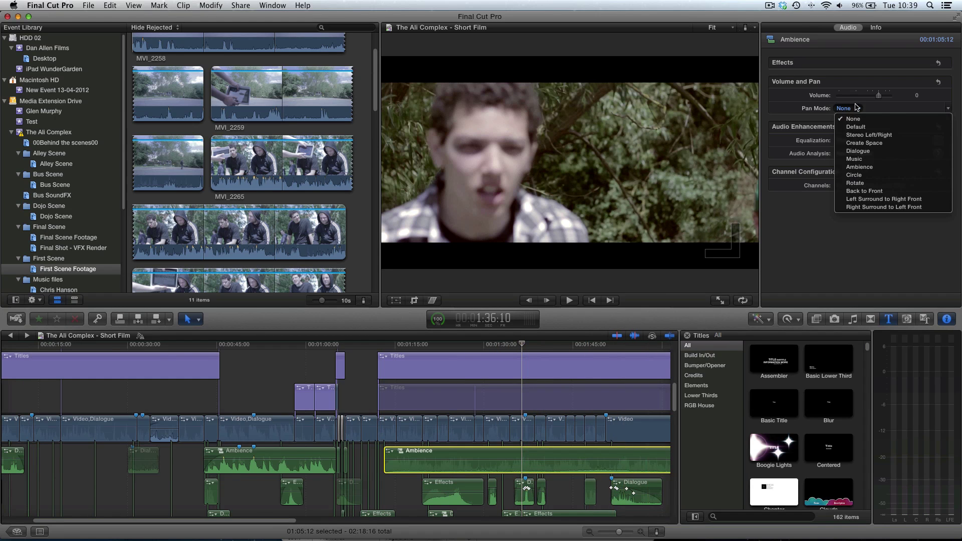
left_click(860, 167)
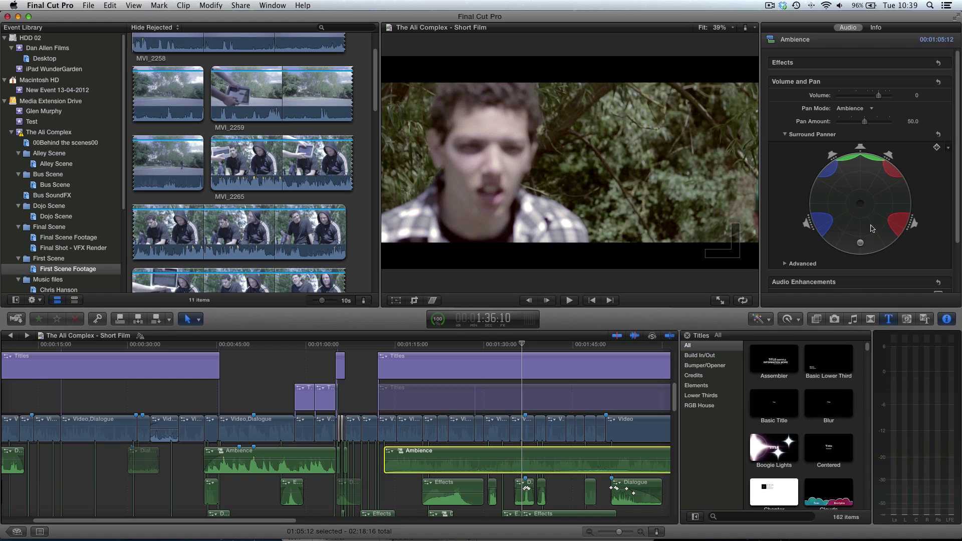
Try rear surround pan positions for the Ambience compound clip, settling on the centre line slightly over halfway from the middle to the rear edge
left_click_drag(861, 244, 856, 264)
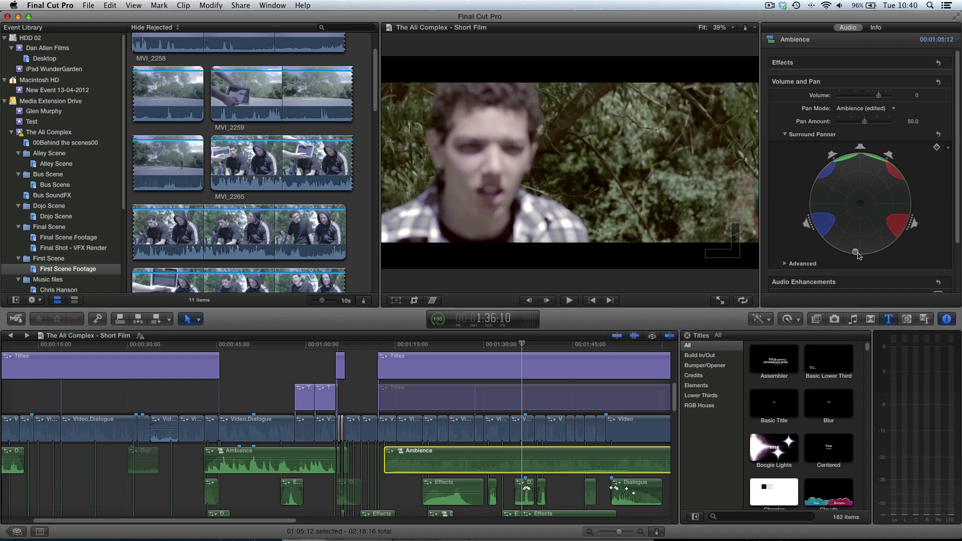
left_click_drag(851, 251, 856, 231)
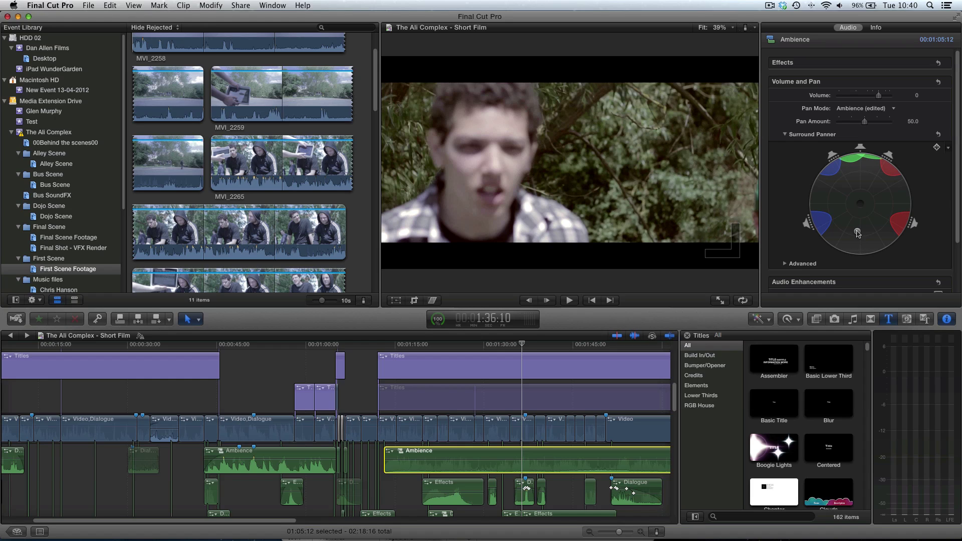
mouse_move(854, 239)
left_mouse_down()
mouse_move(863, 245)
mouse_move(853, 221)
mouse_move(870, 243)
mouse_move(867, 230)
mouse_move(854, 241)
mouse_move(847, 228)
mouse_move(864, 225)
mouse_move(867, 196)
mouse_move(857, 231)
left_mouse_up()
left_click_drag(857, 231, 861, 232)
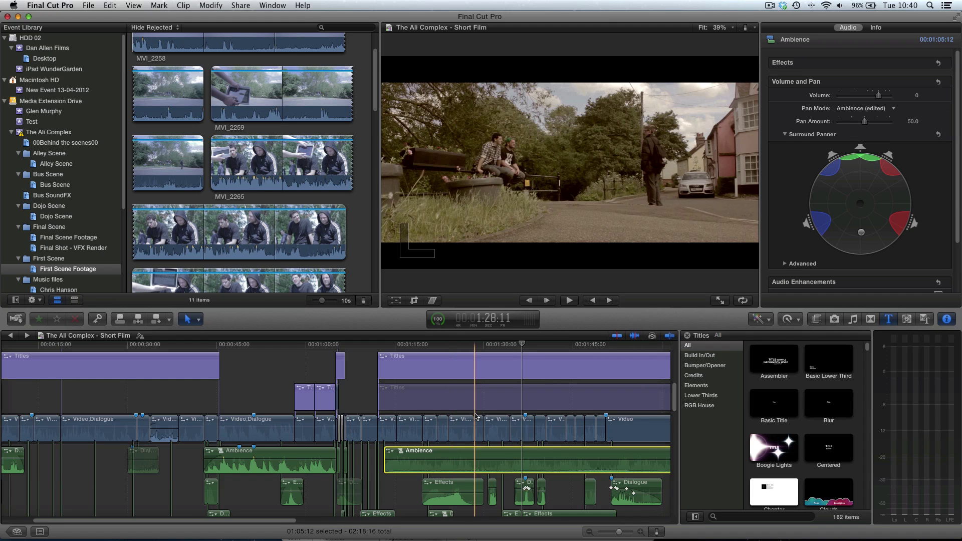
Survey the main timeline and select the shorter dojo Ambience compound clip to examine its pan mode and channel configuration
scroll(476, 416, "left", 5)
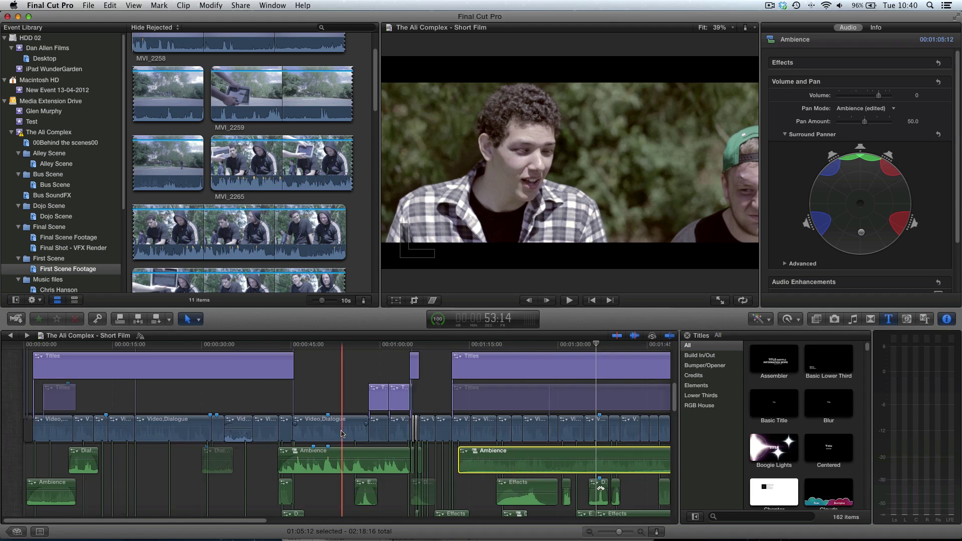
scroll(342, 434, "right", 12)
scroll(356, 461, "left", 4)
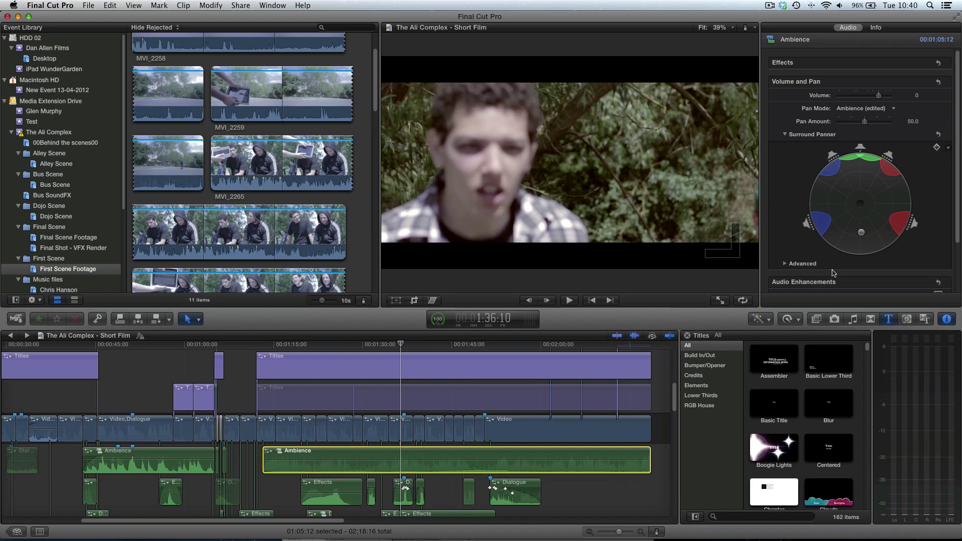
left_click_drag(149, 458, 149, 456)
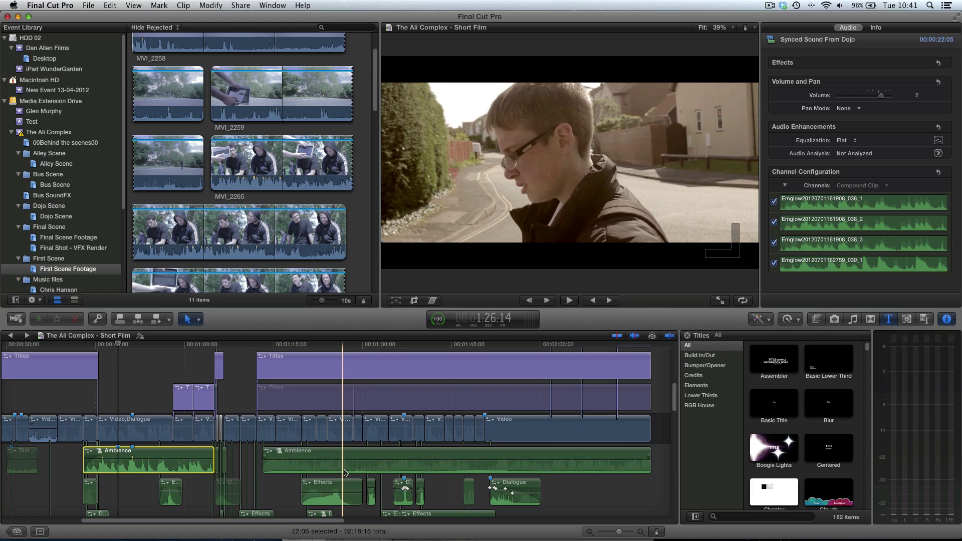
Select the Dialogue clip at about 1:52:12 and examine its pan mode options, keeping None
scroll(211, 477, "left", 5)
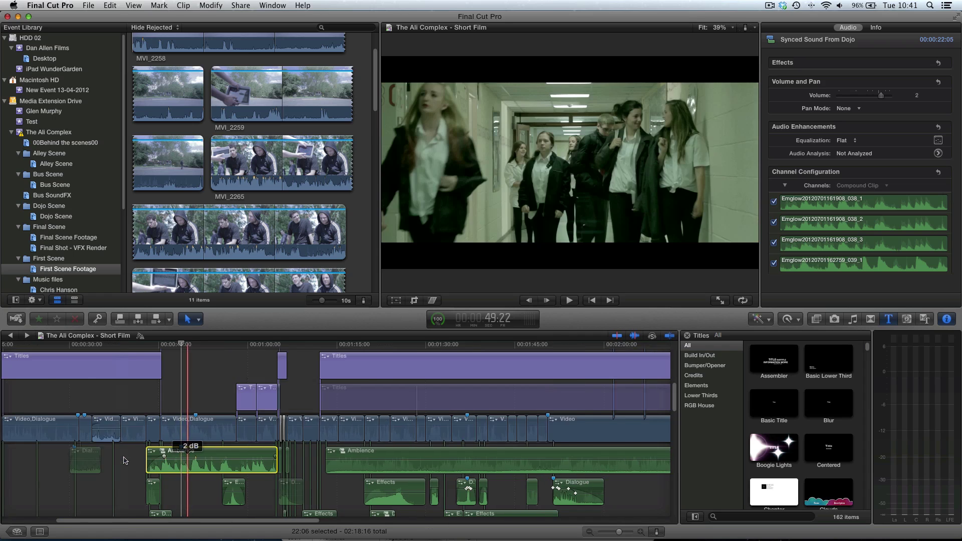
scroll(280, 466, "down", 5)
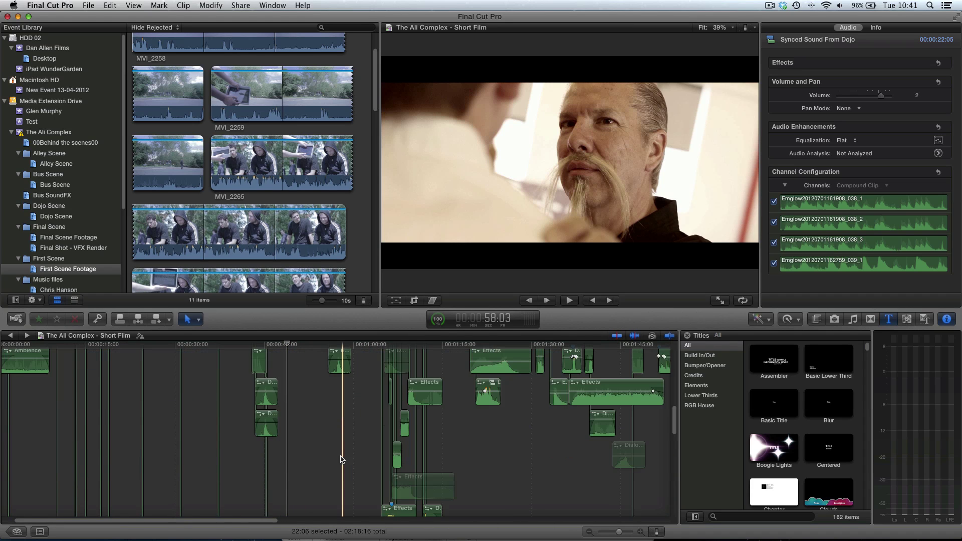
scroll(341, 459, "right", 4)
scroll(341, 459, "up", 3)
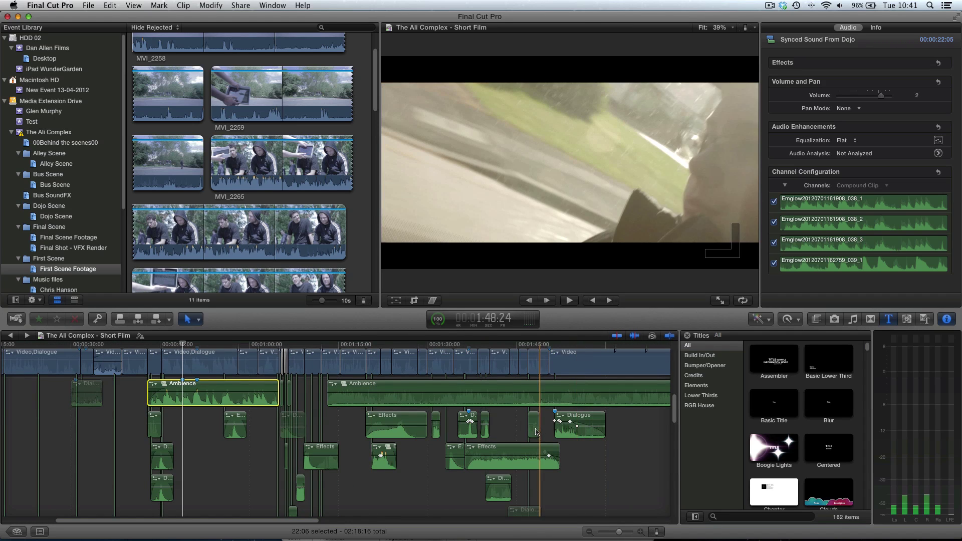
left_click(562, 426)
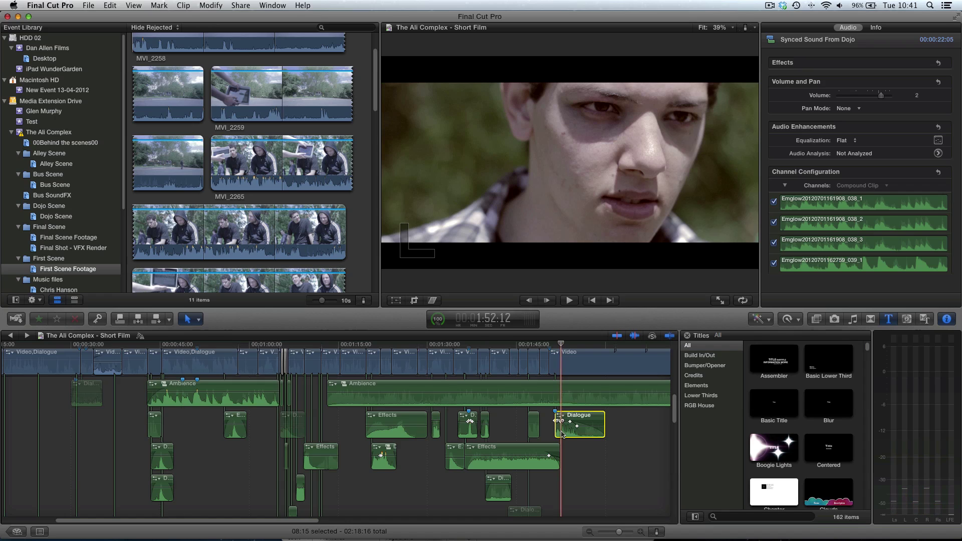
left_click(808, 198)
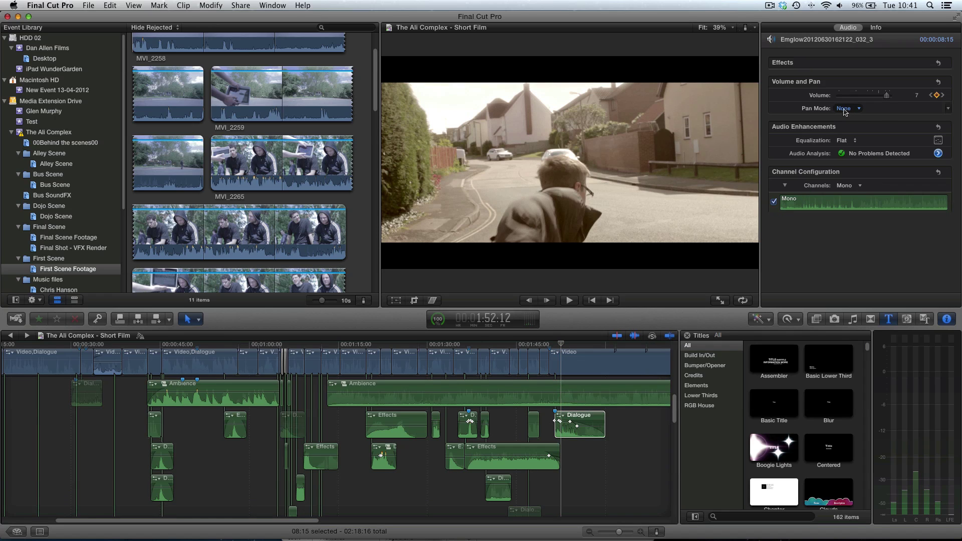
left_click(950, 110)
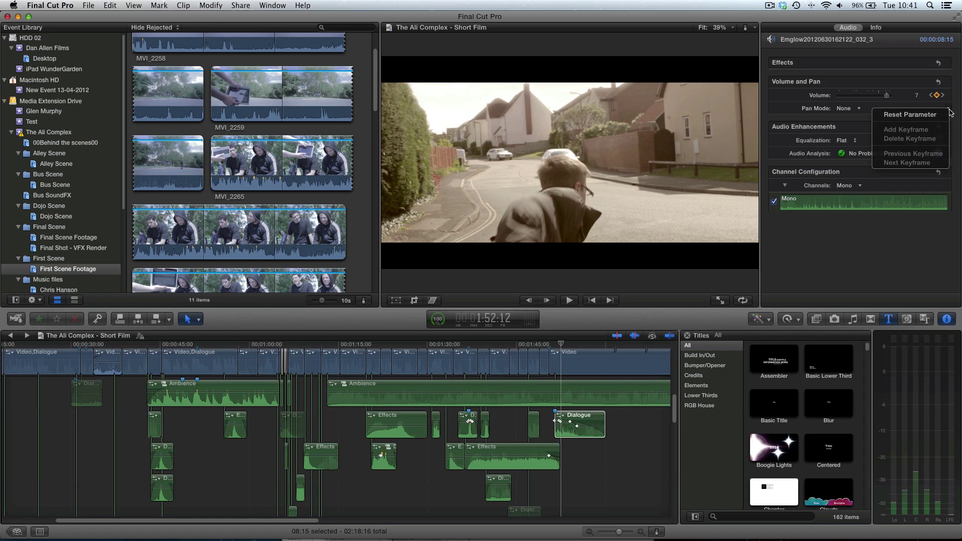
left_click(937, 113)
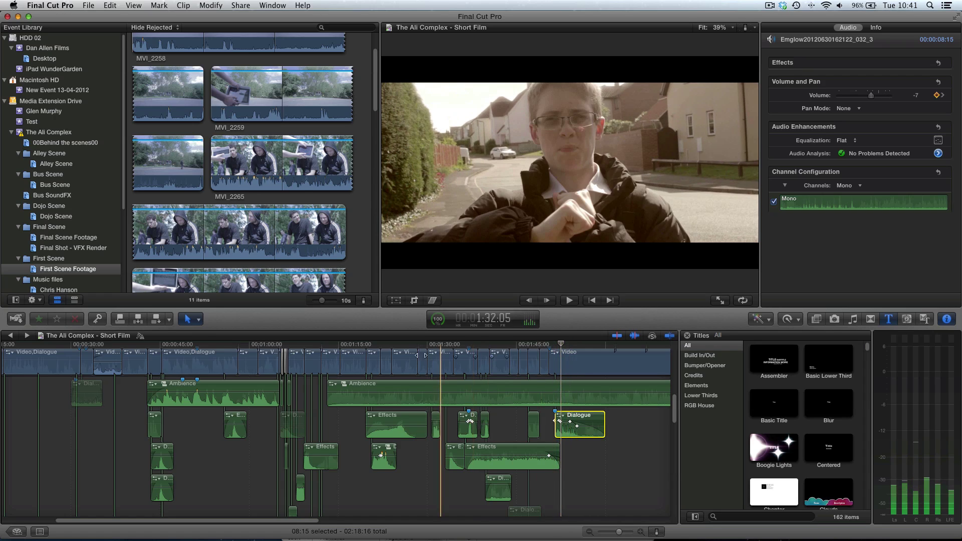
Play the school bell passage repeatedly from about 1:08:04 and check the surround channel levels on the audio meters
scroll(269, 371, "down", 5)
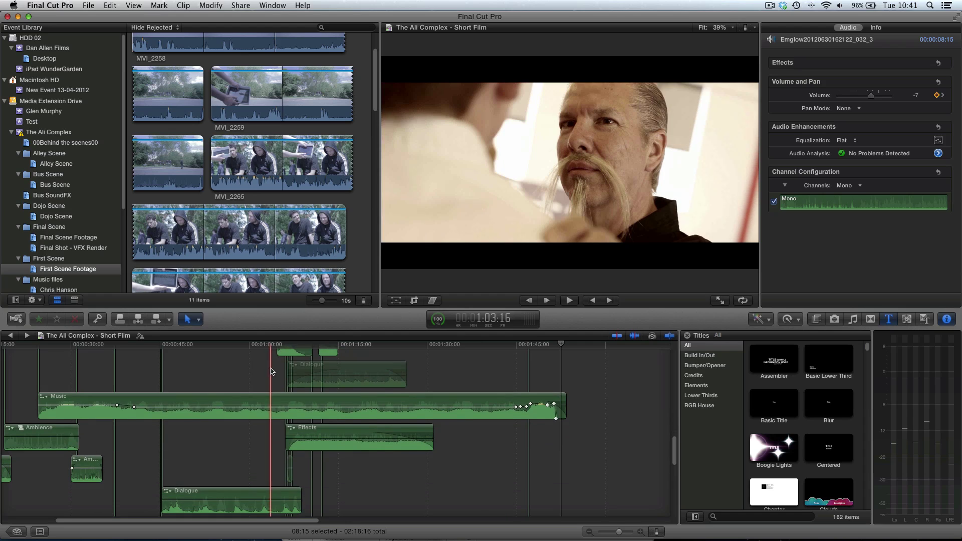
scroll(273, 369, "down", 5)
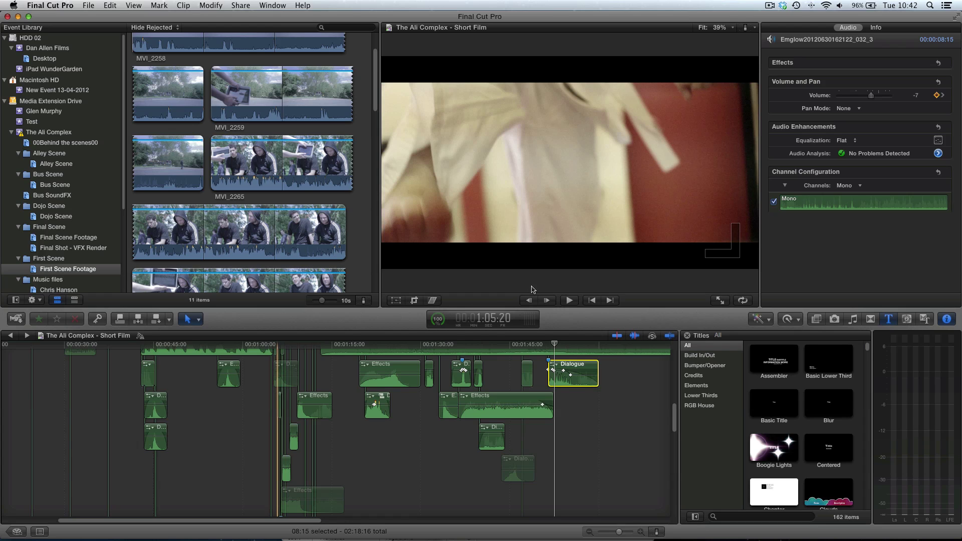
left_click(570, 300)
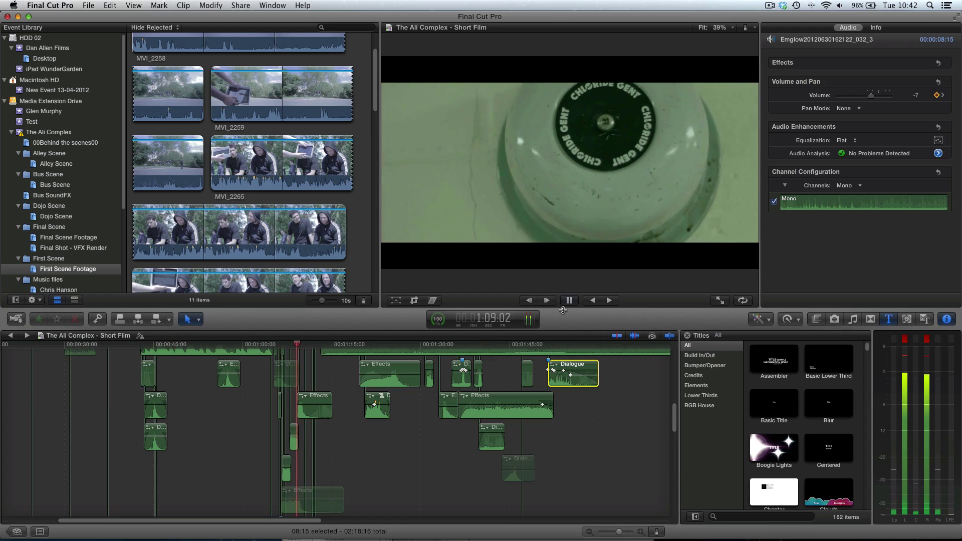
key("space")
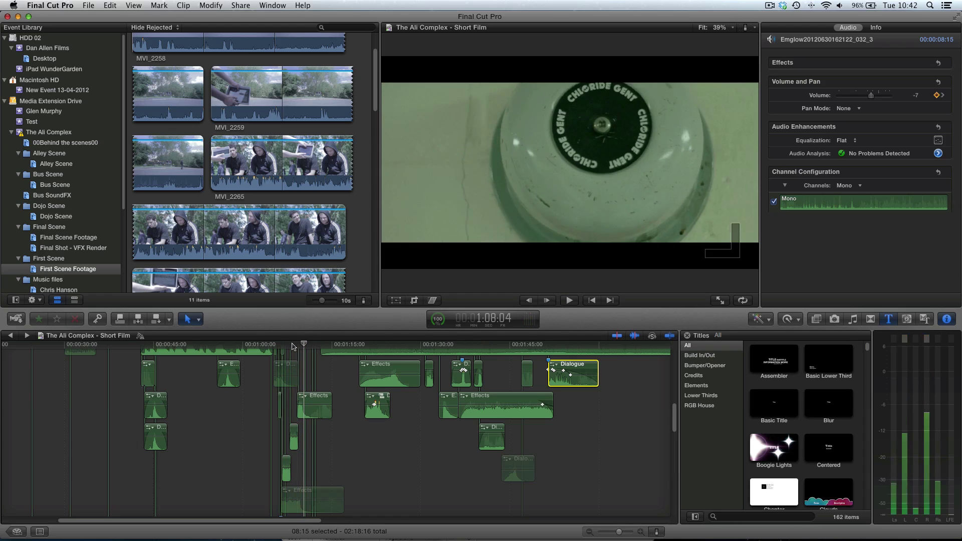
left_click(293, 345)
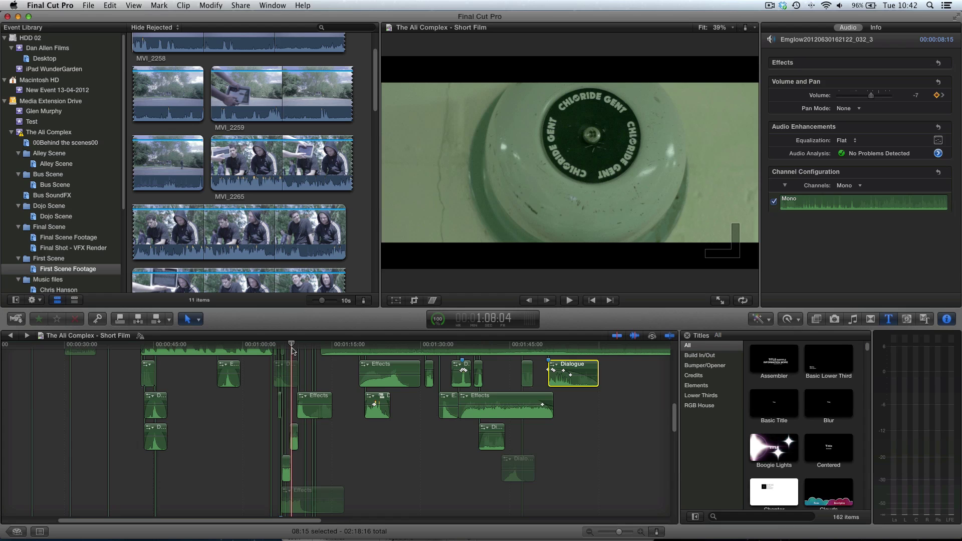
key("space")
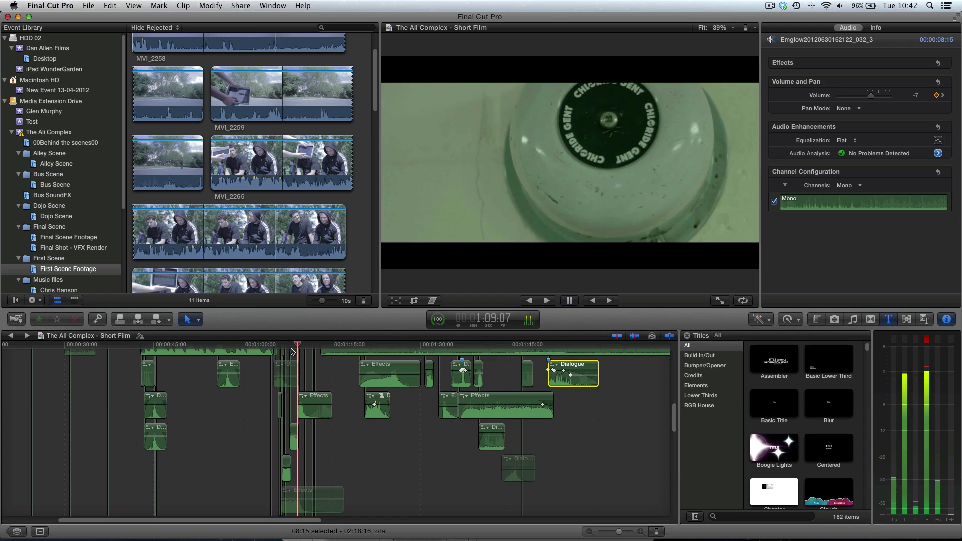
key("space")
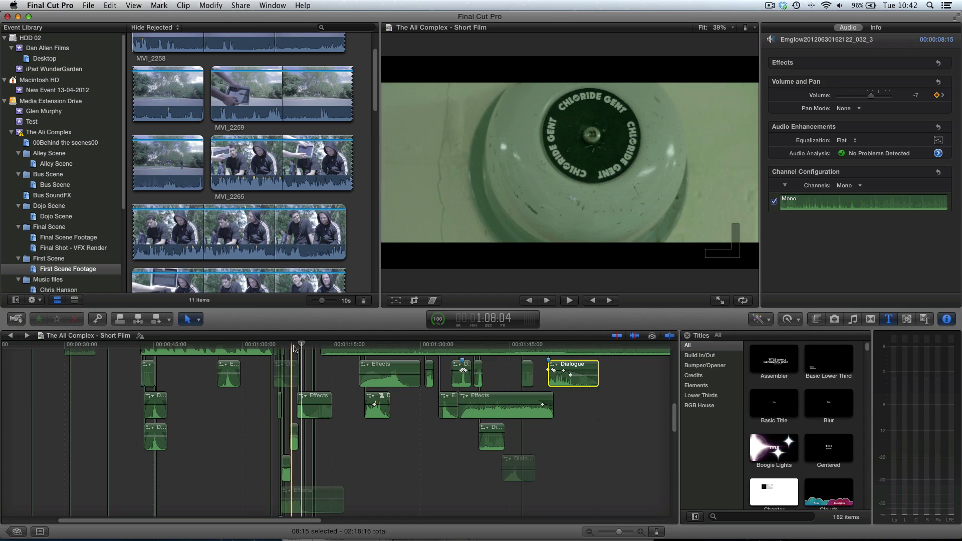
left_click(296, 346)
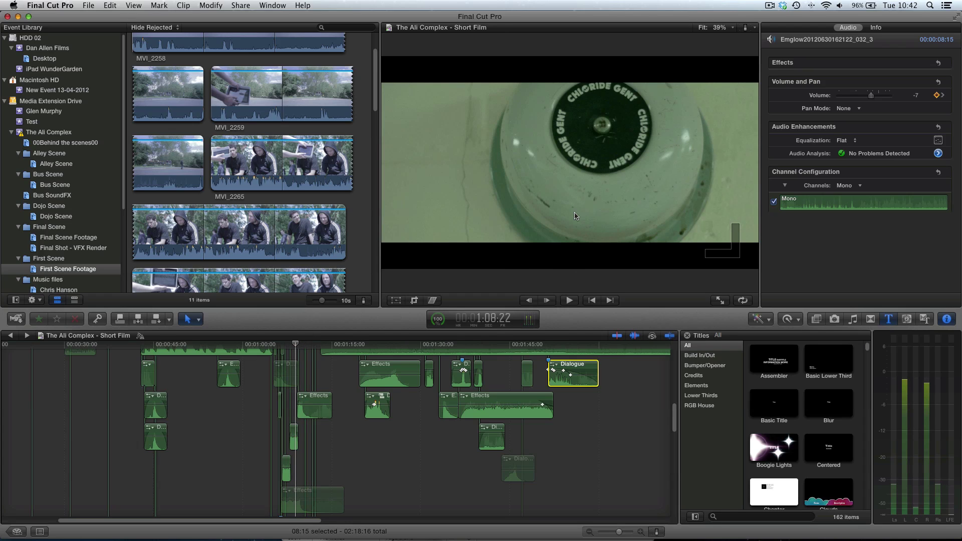
key("space")
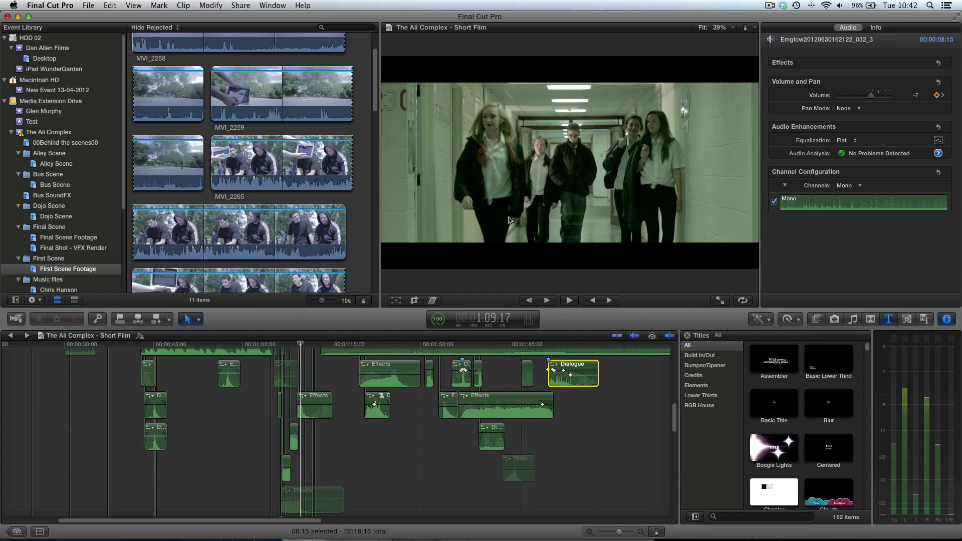
Select the school bell Effects clip at about 1:10, examine its Ambience surround panning, and place the playhead at its start
left_click(306, 407)
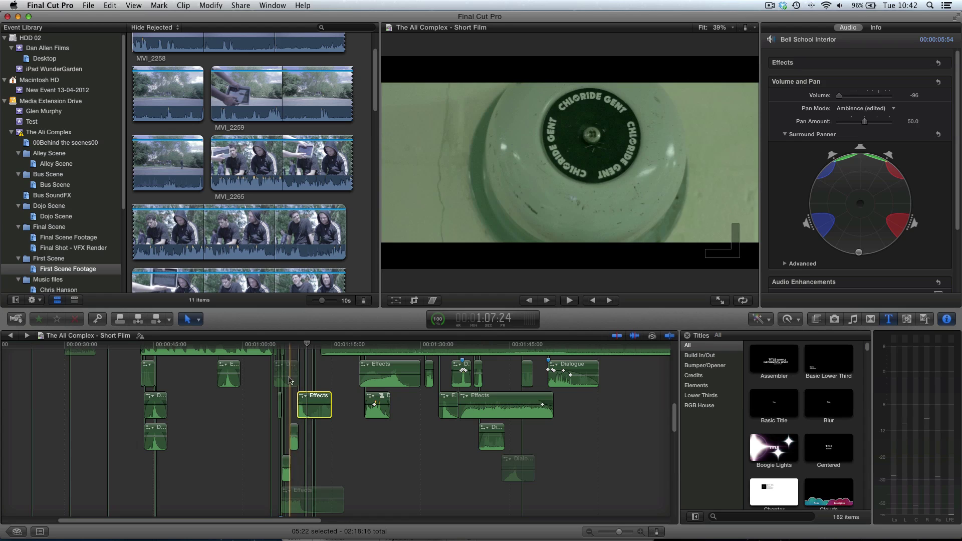
left_click(344, 381)
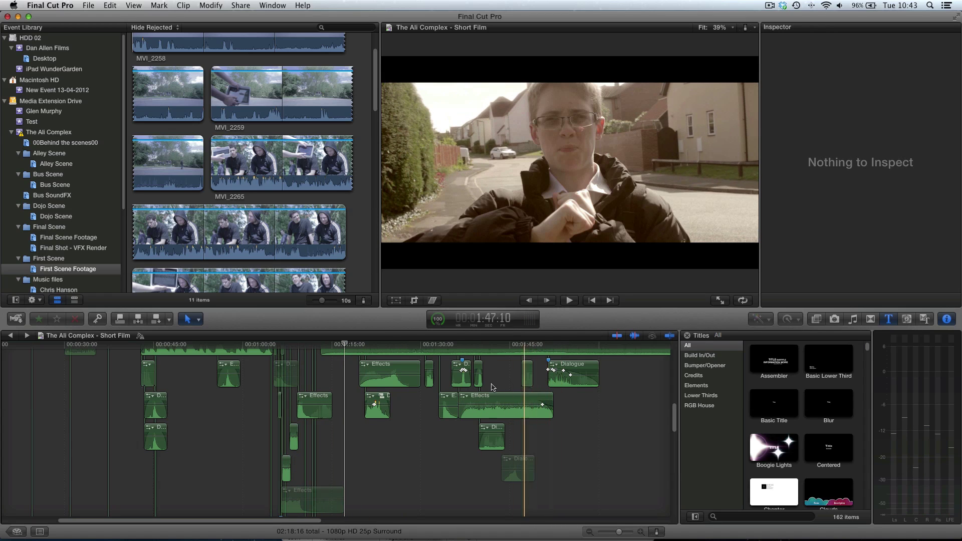
left_click(307, 416)
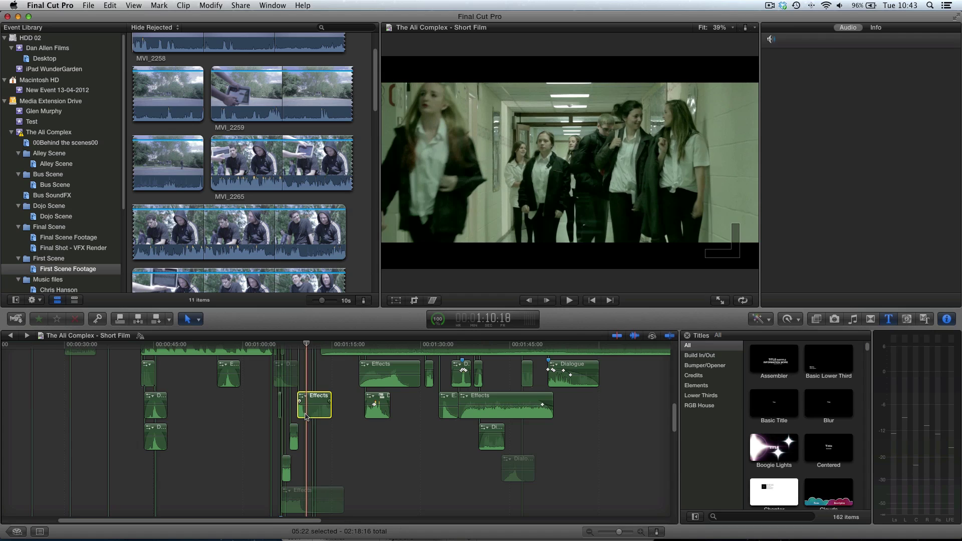
left_click(298, 340)
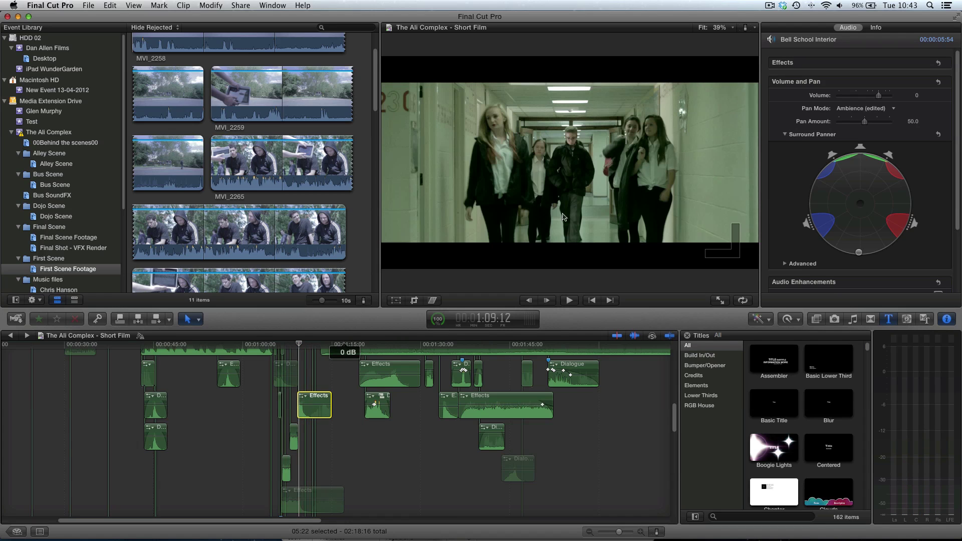
Park the playhead in the dojo scene at about 59:16 and move it on to 1:32:05 in the street scene
left_click(223, 346)
left_click(238, 346)
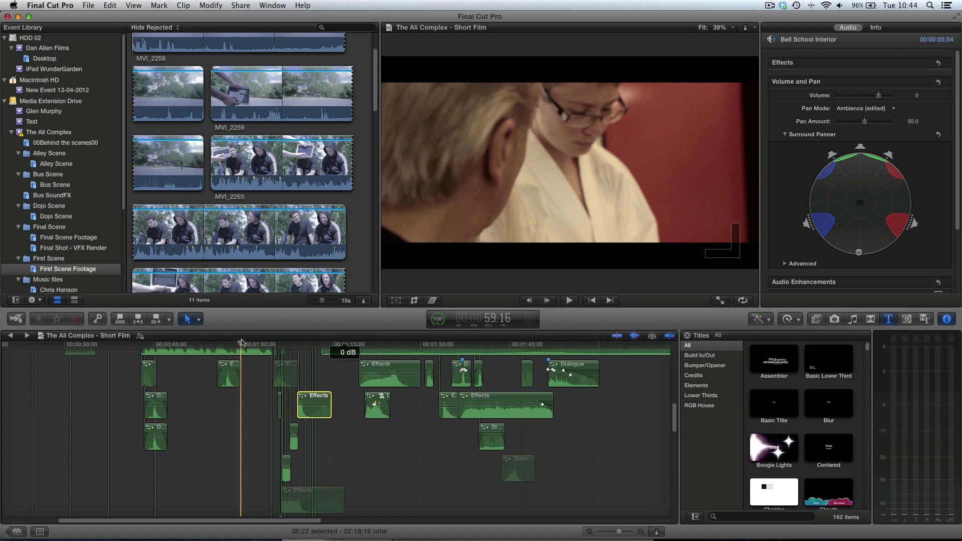
scroll(248, 351, "up", 5)
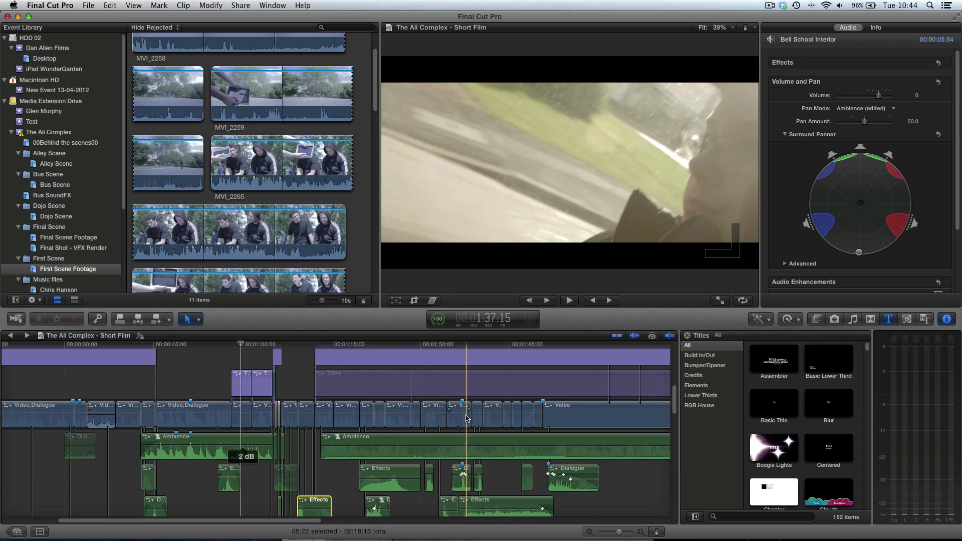
left_click(432, 345)
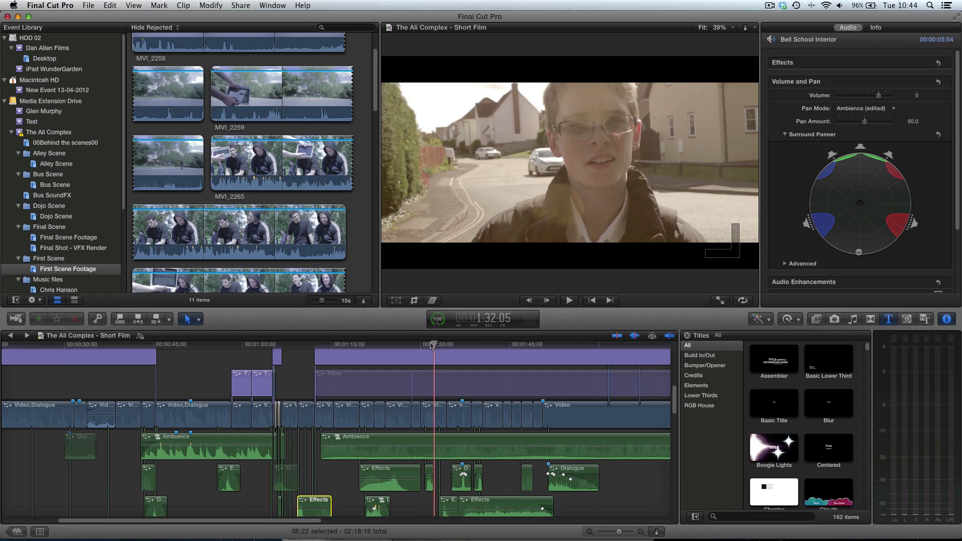
left_click_drag(432, 345, 434, 348)
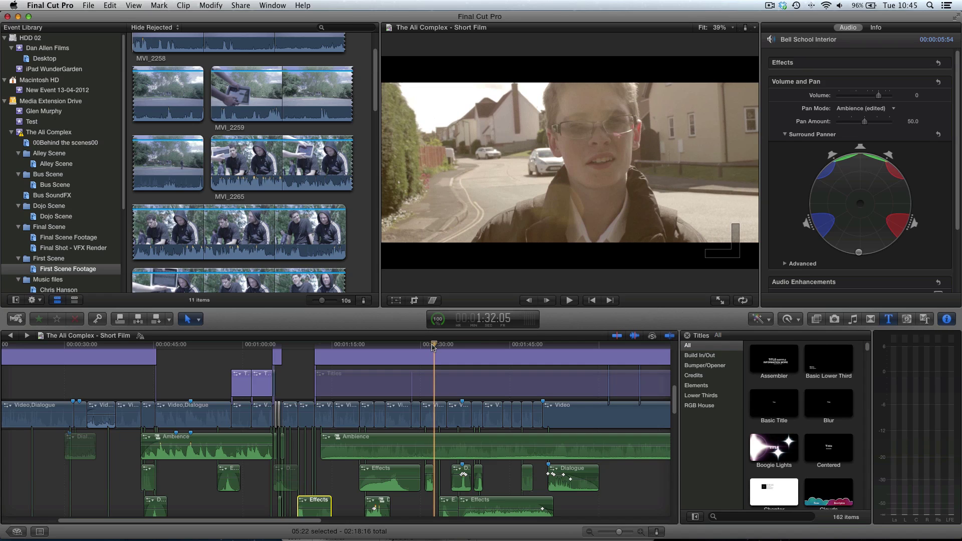